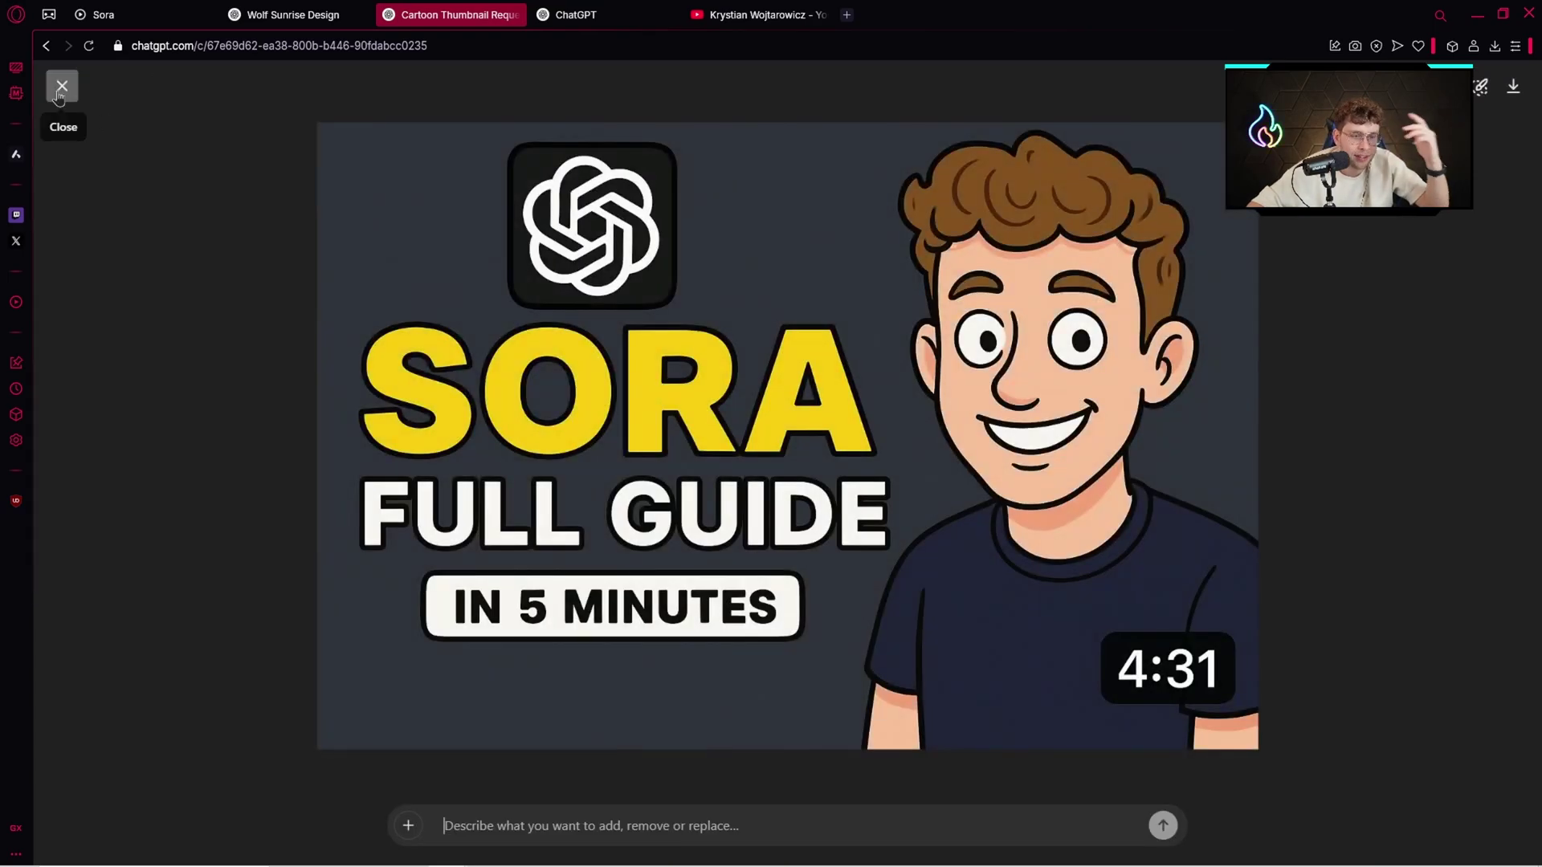
# Close the full-size cartoon thumbnail view
pyautogui.click(59, 85)
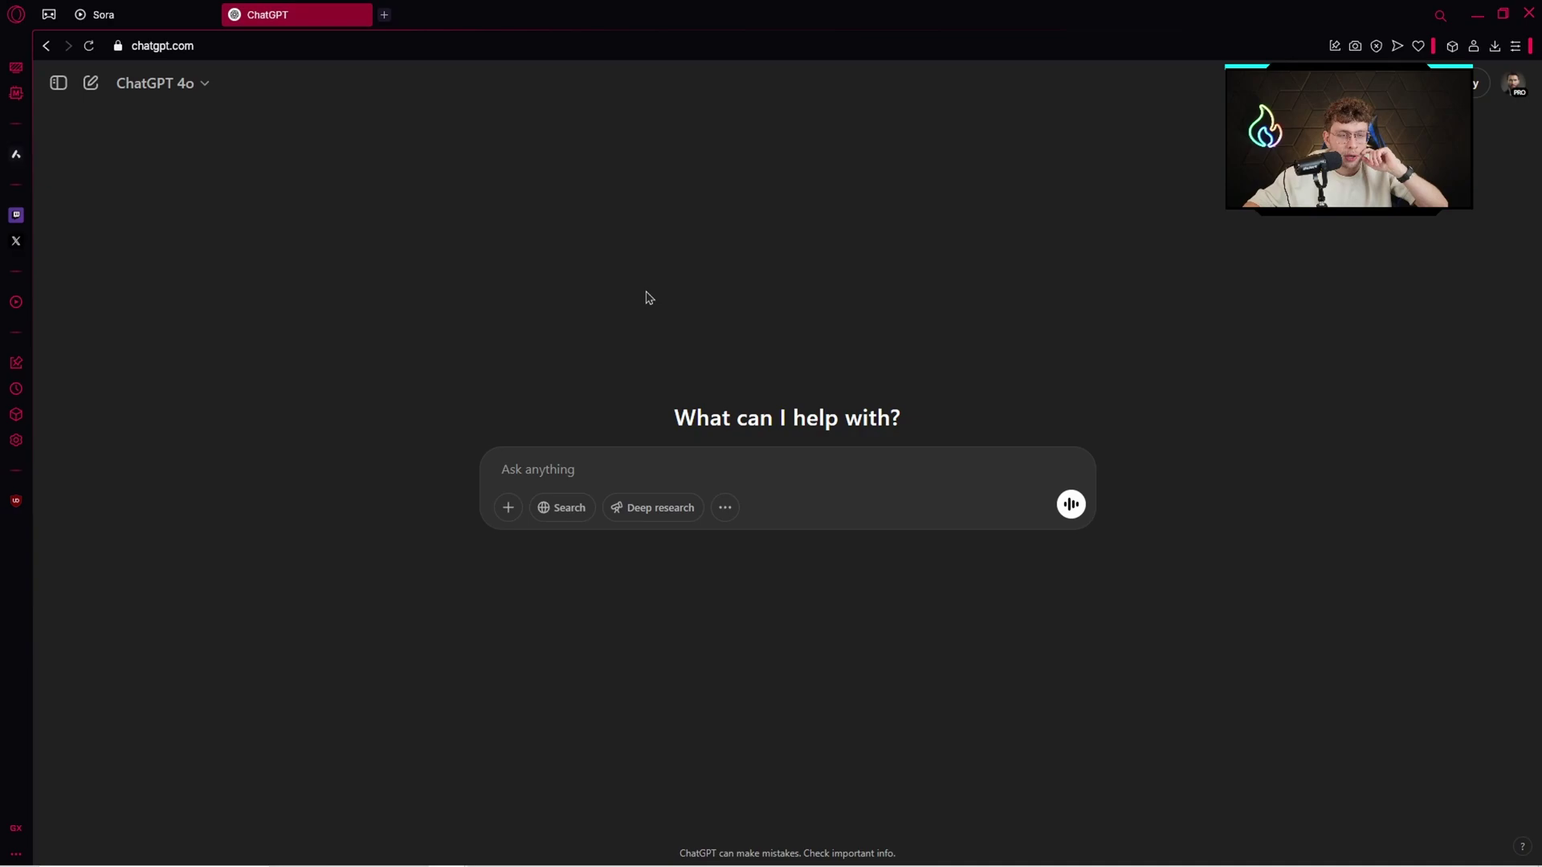
# Switch to Sora, filter the Explore feed to Images, and scroll through the gallery
pyautogui.click(151, 18)
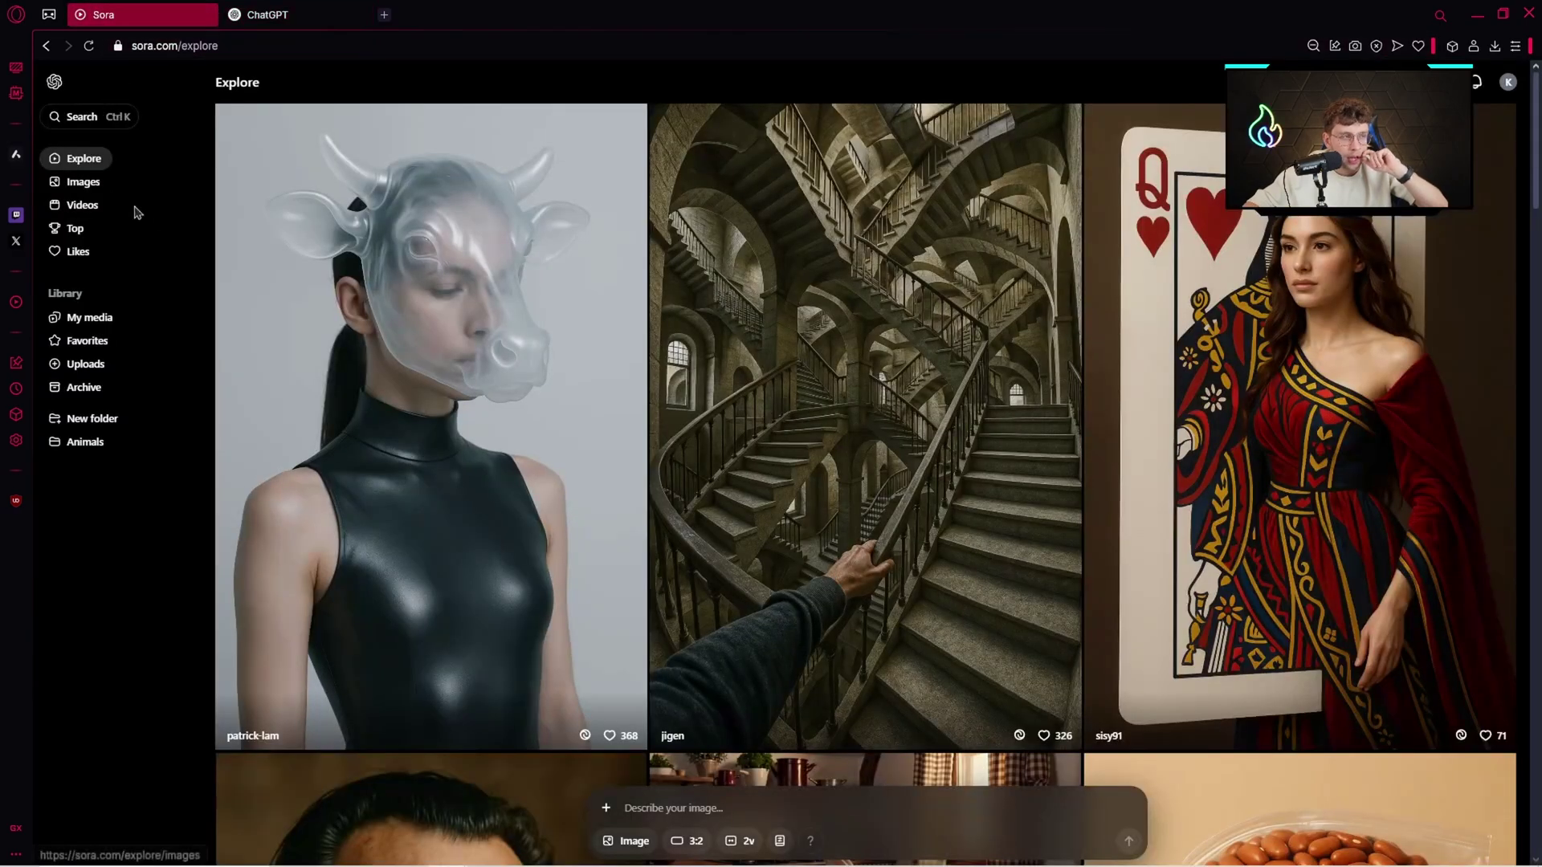
pyautogui.click(92, 188)
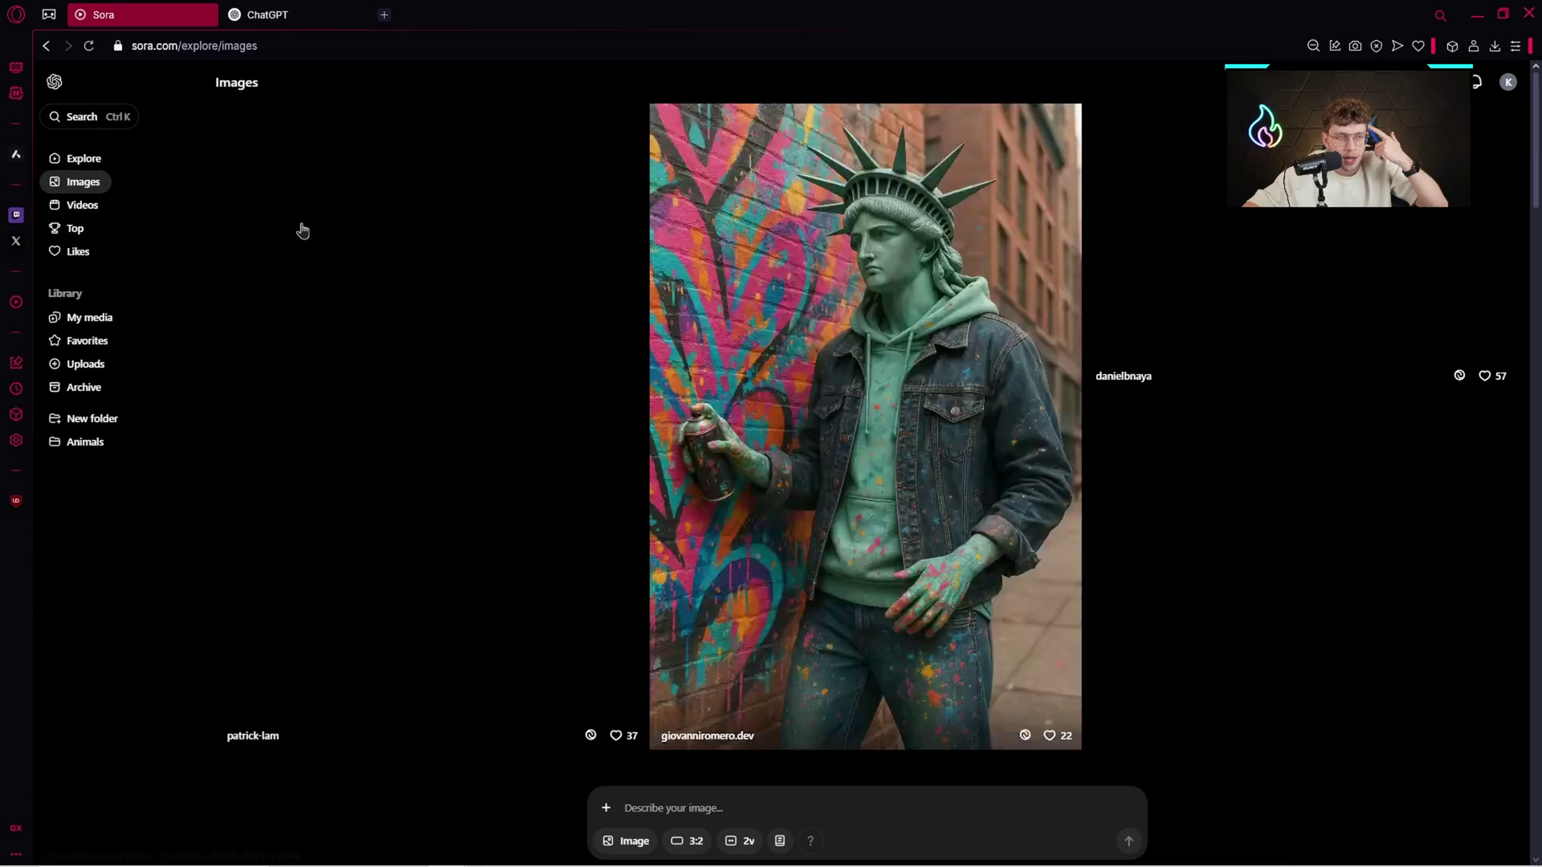
pyautogui.scroll(-2, 698, 306)
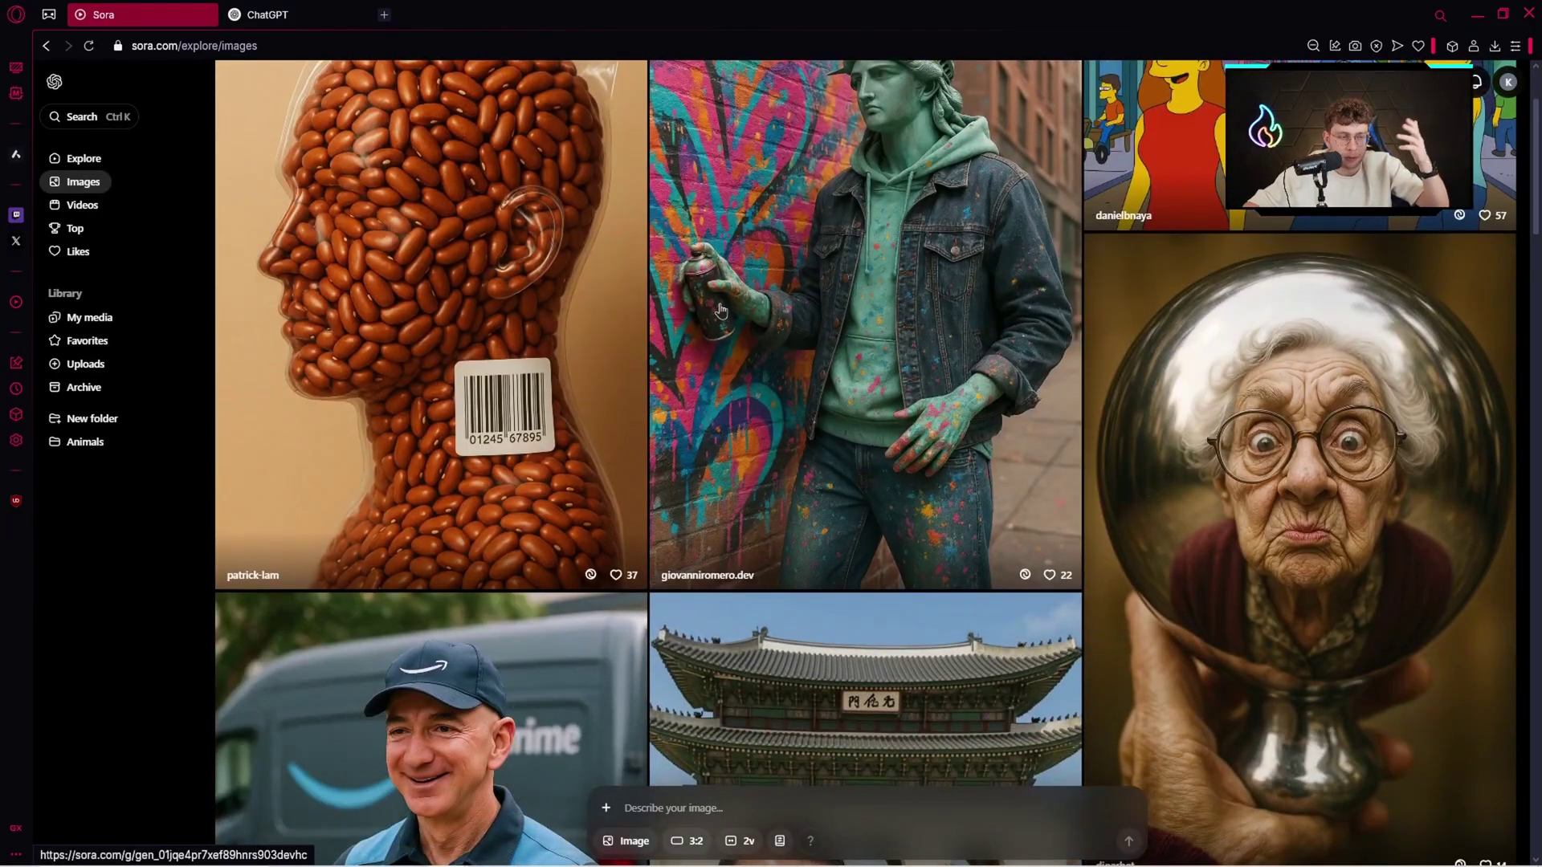
pyautogui.scroll(-7, 720, 310)
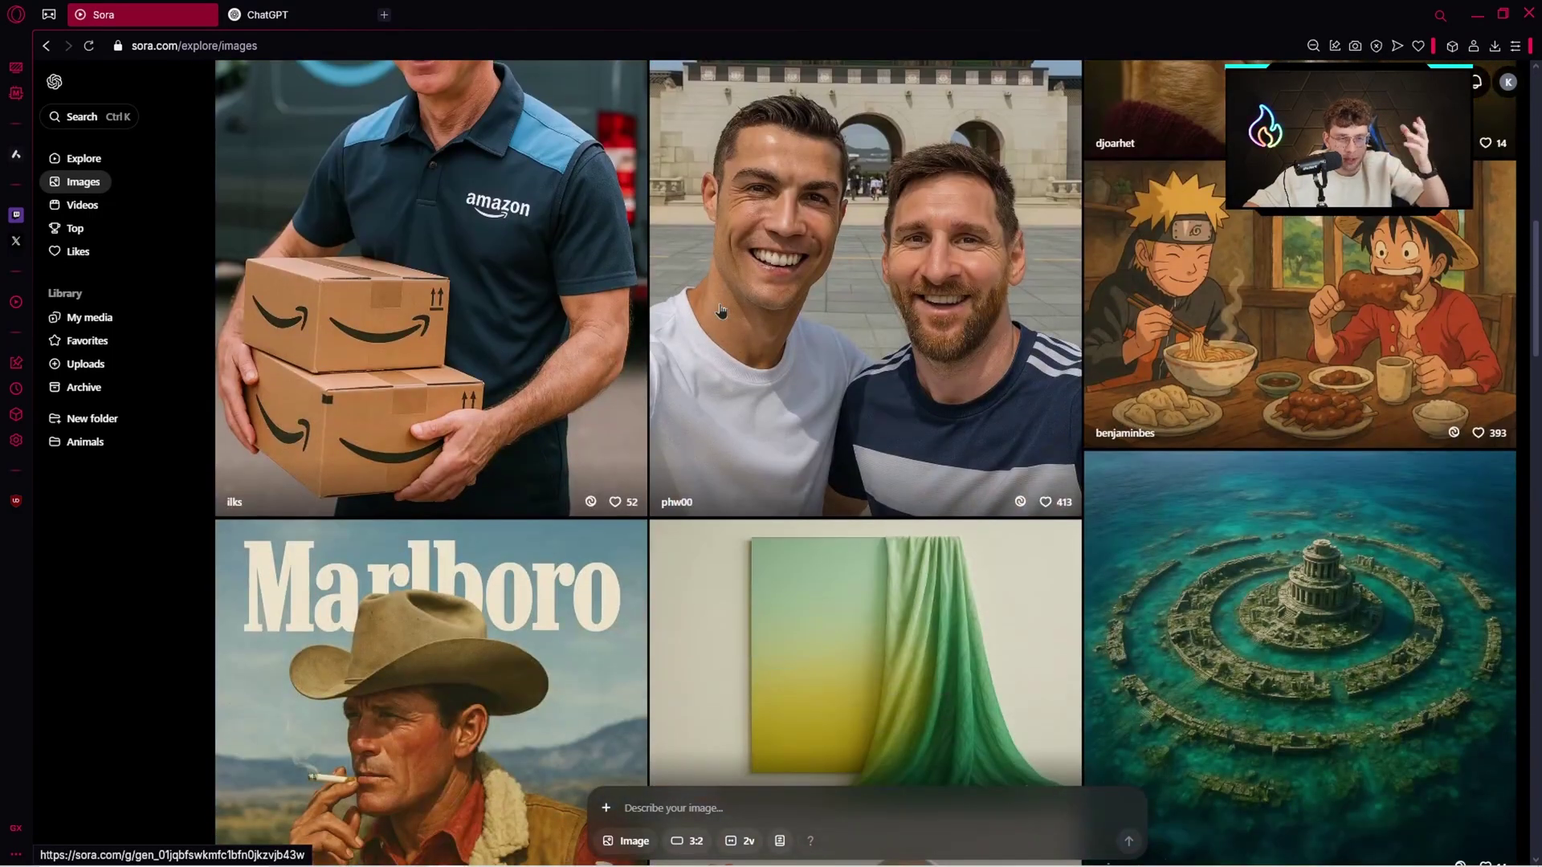
pyautogui.scroll(3, 720, 311)
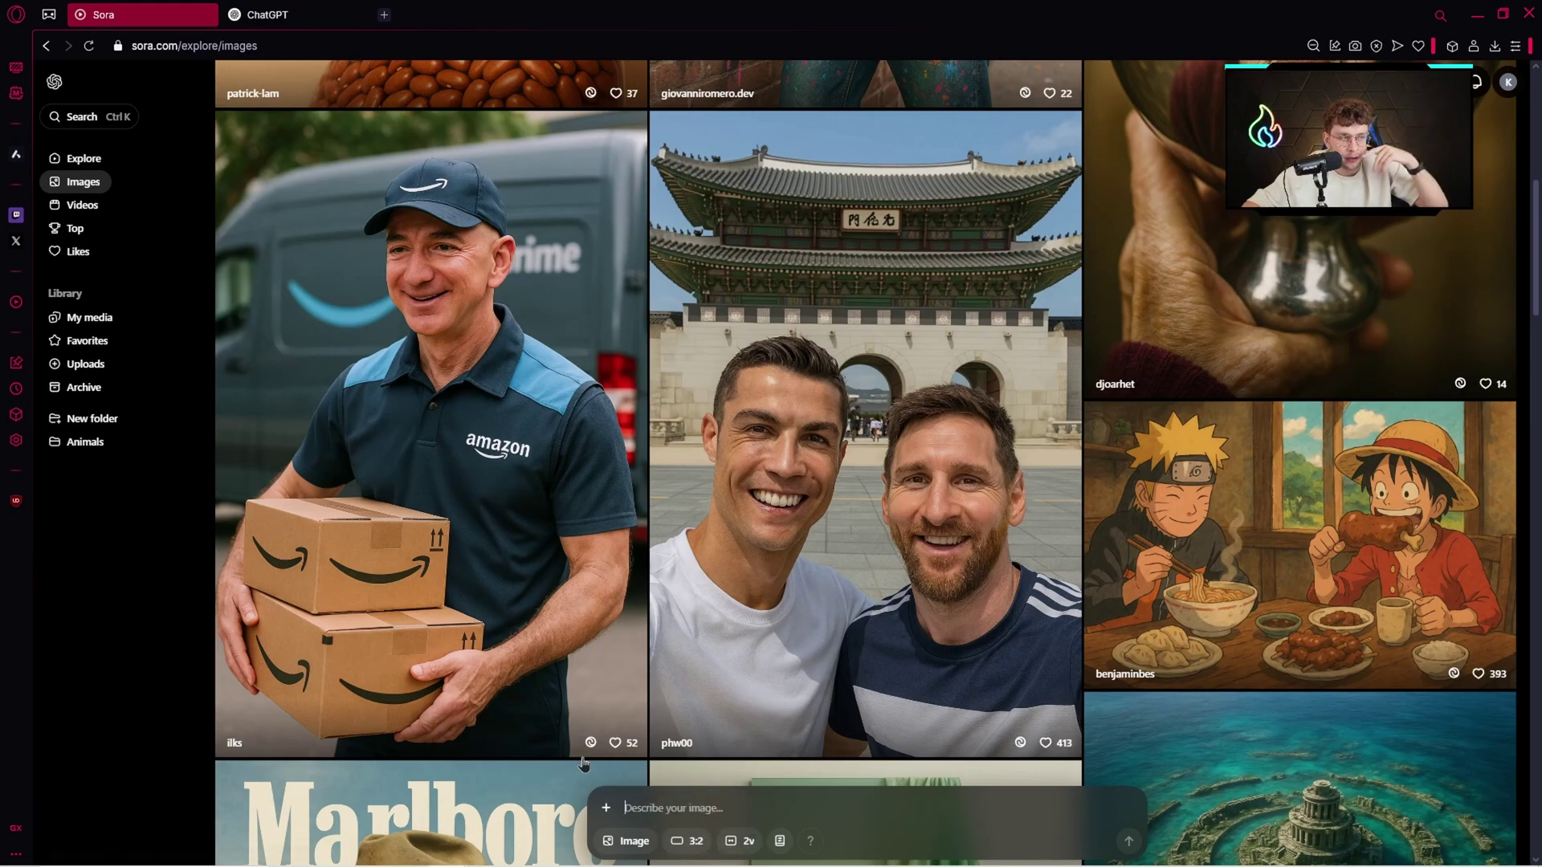
# Scroll through Sora's My media library, then return to the ChatGPT new chat
pyautogui.click(122, 330)
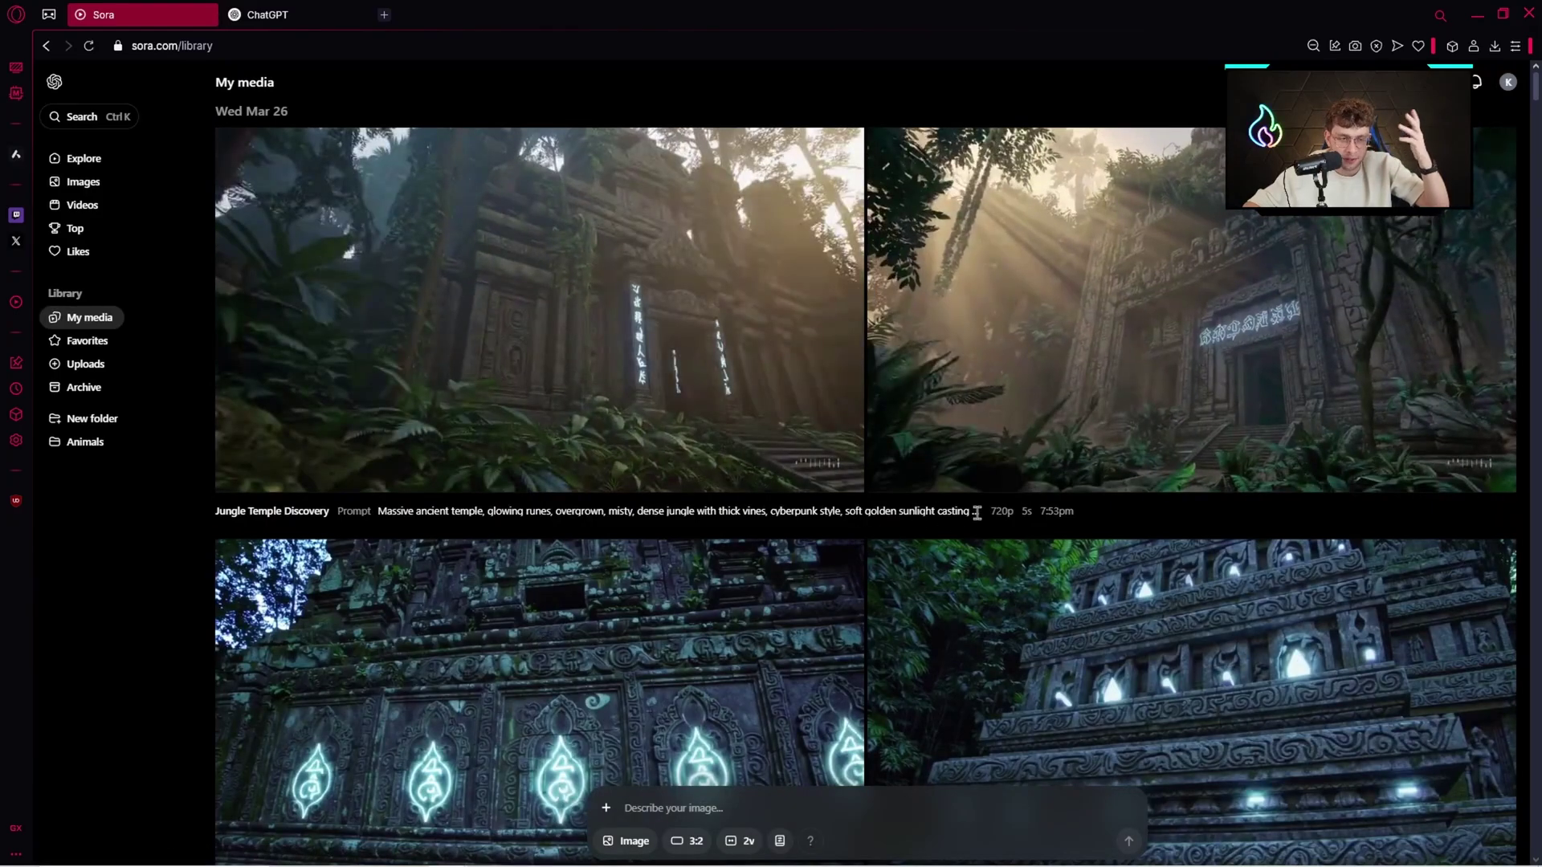
pyautogui.scroll(-20, 969, 511)
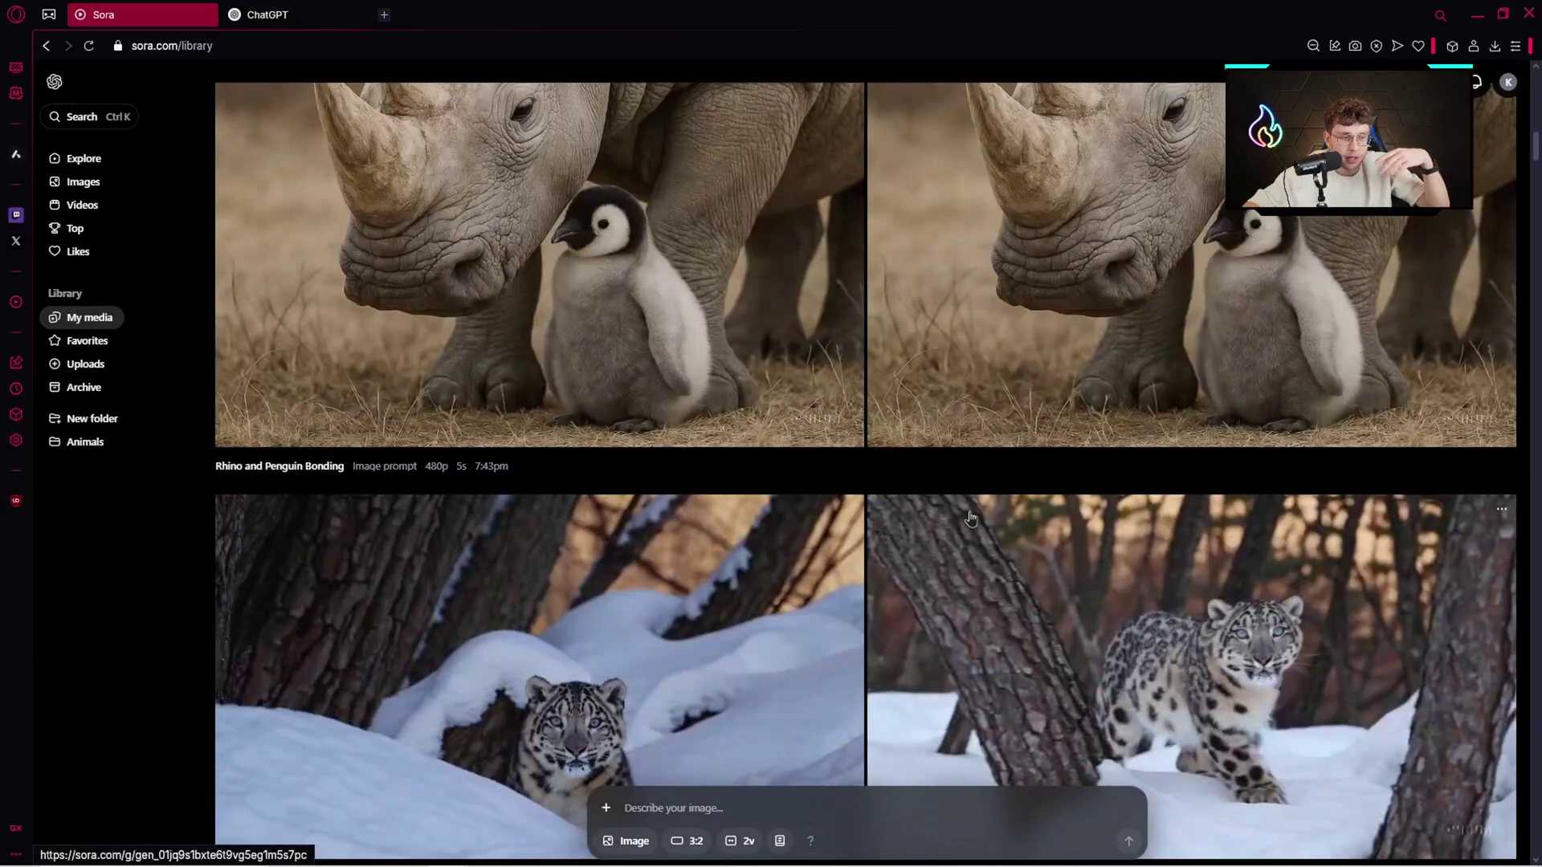
pyautogui.scroll(-3, 969, 518)
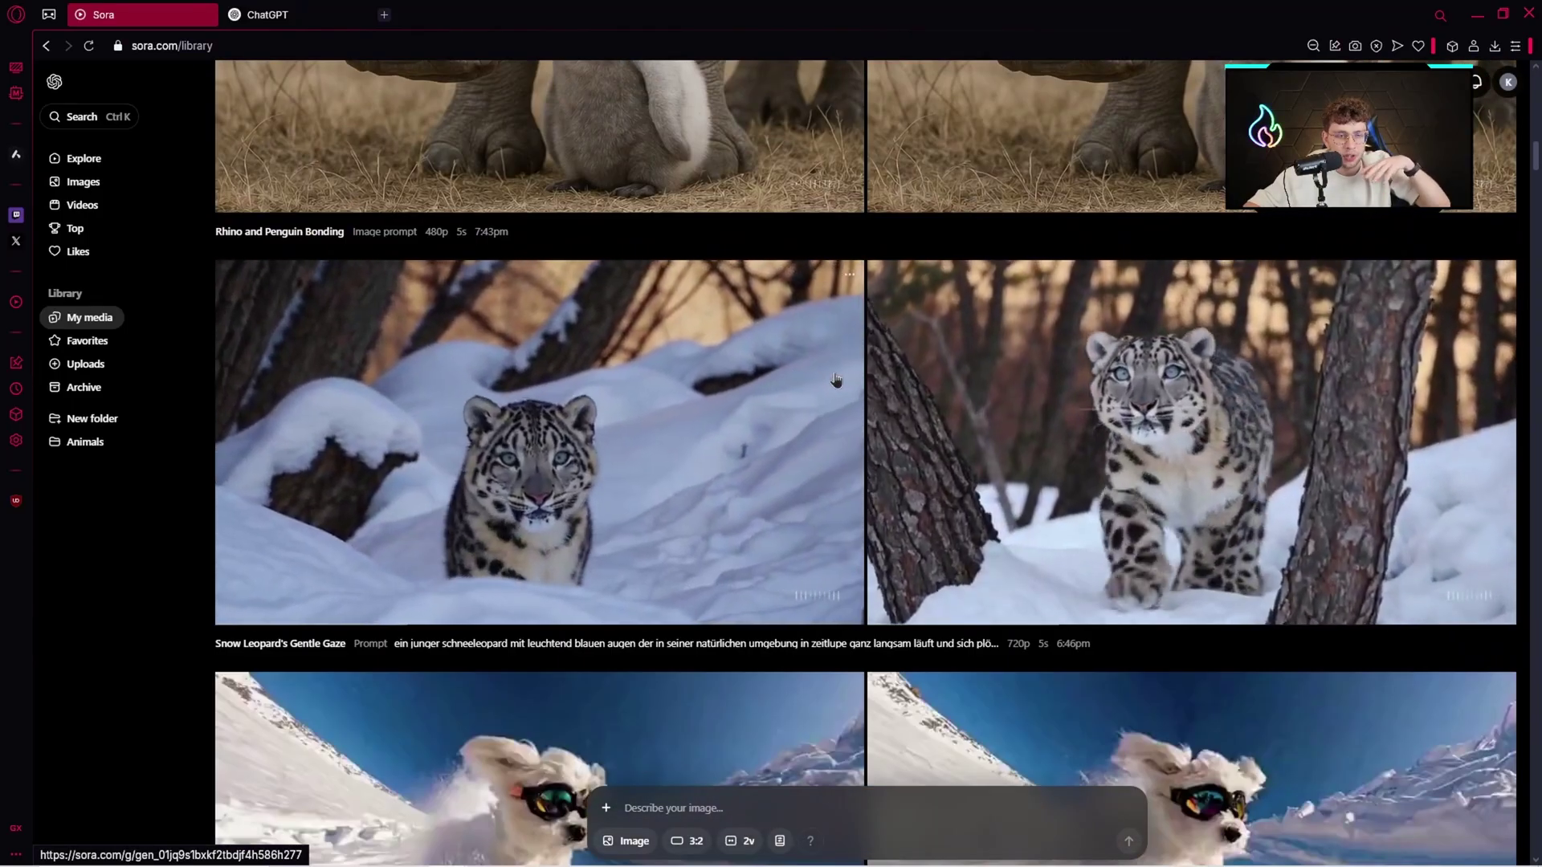
pyautogui.scroll(-4, 833, 374)
pyautogui.click(281, 12)
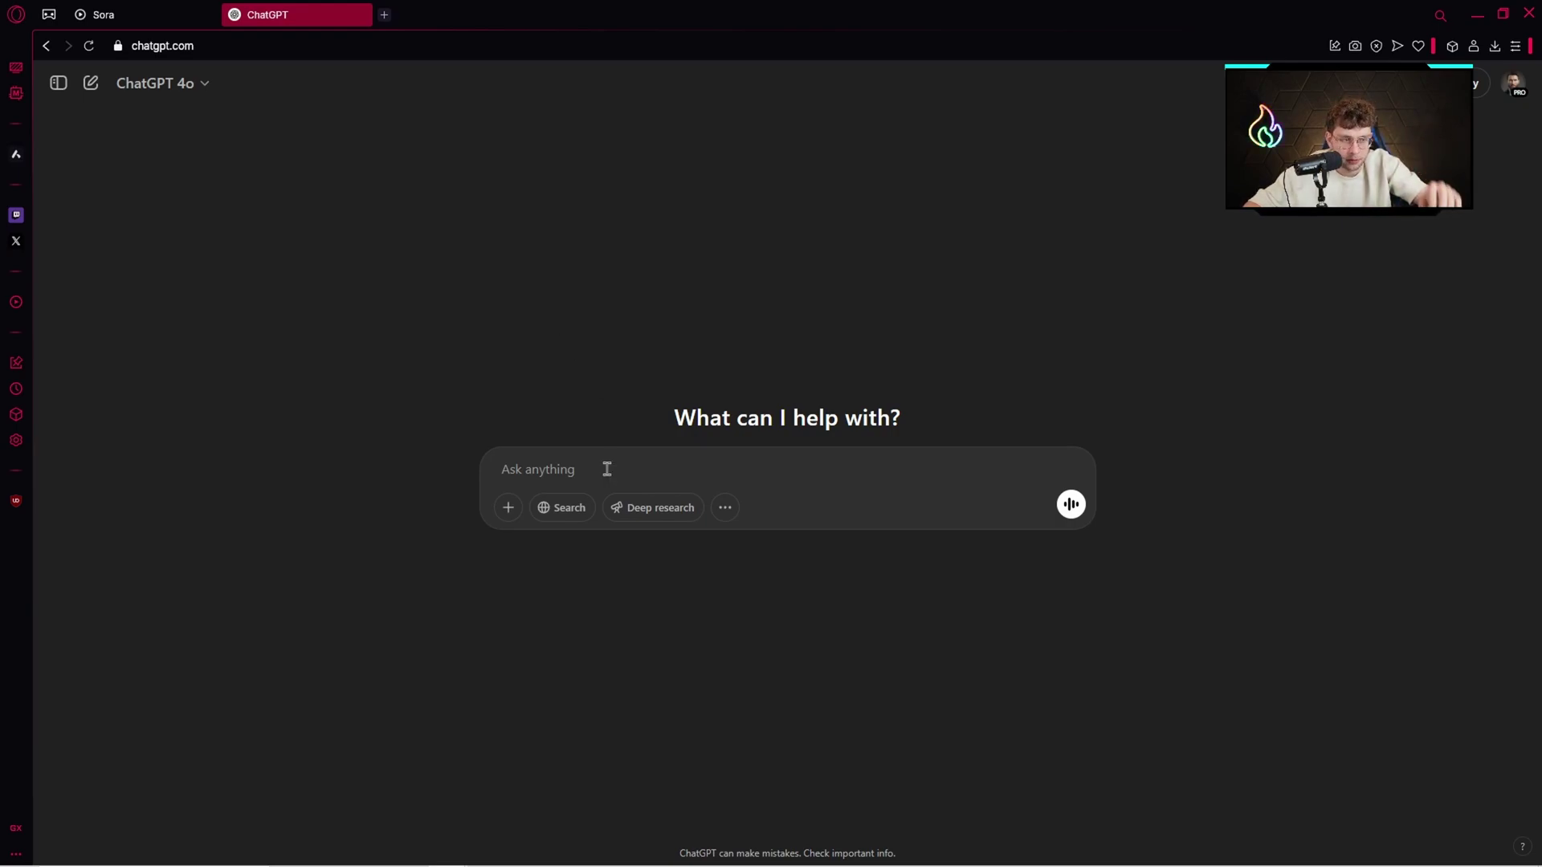
# Type 'Create an image o' into the prompt and turn on the Create image tool
pyautogui.write('Create an image o')
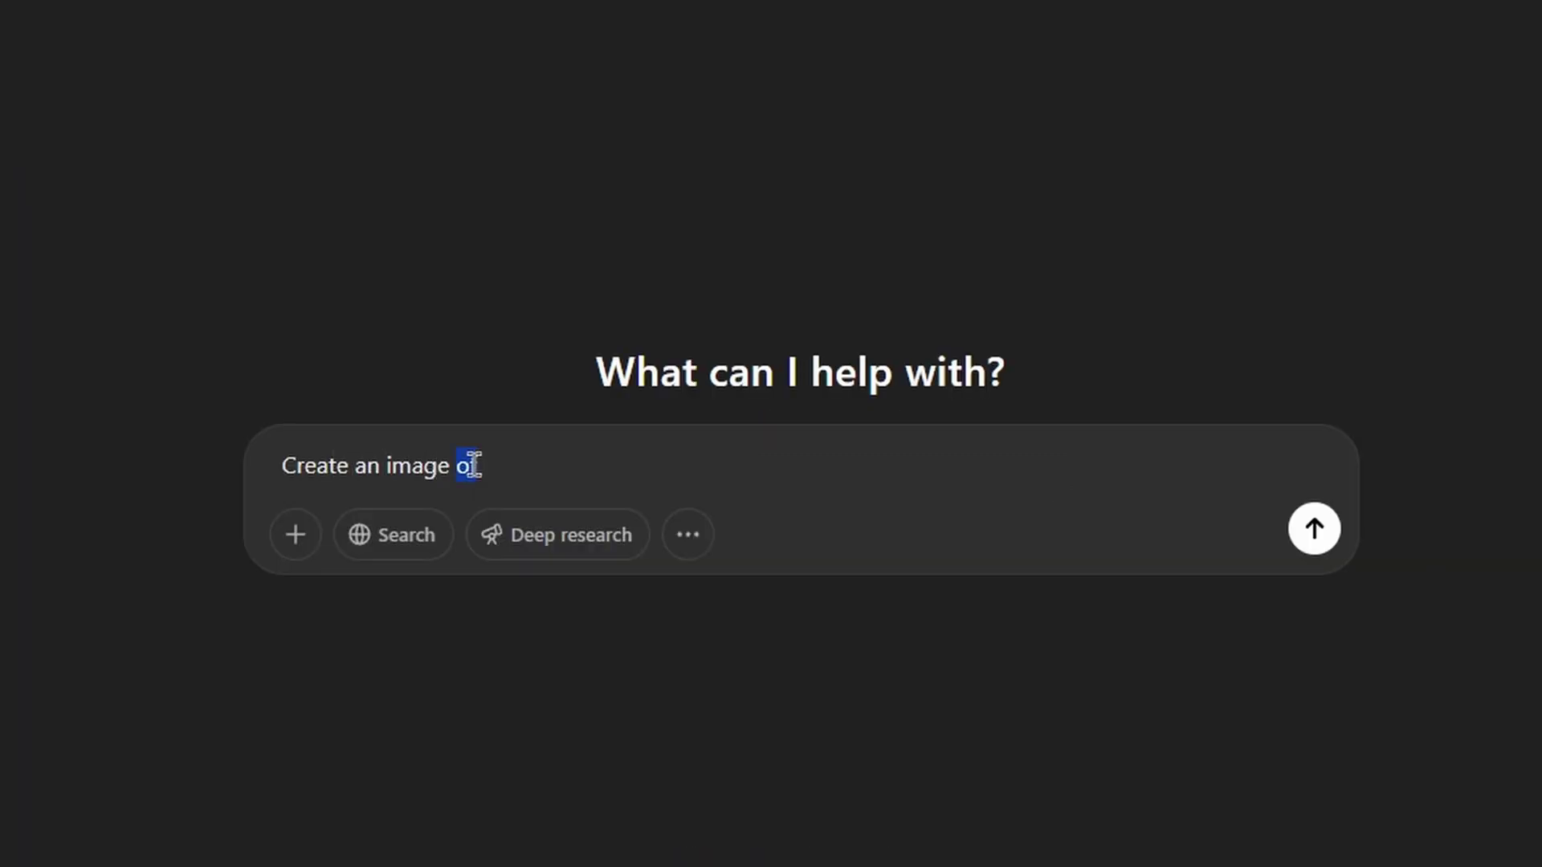
pyautogui.tripleClick(472, 466)
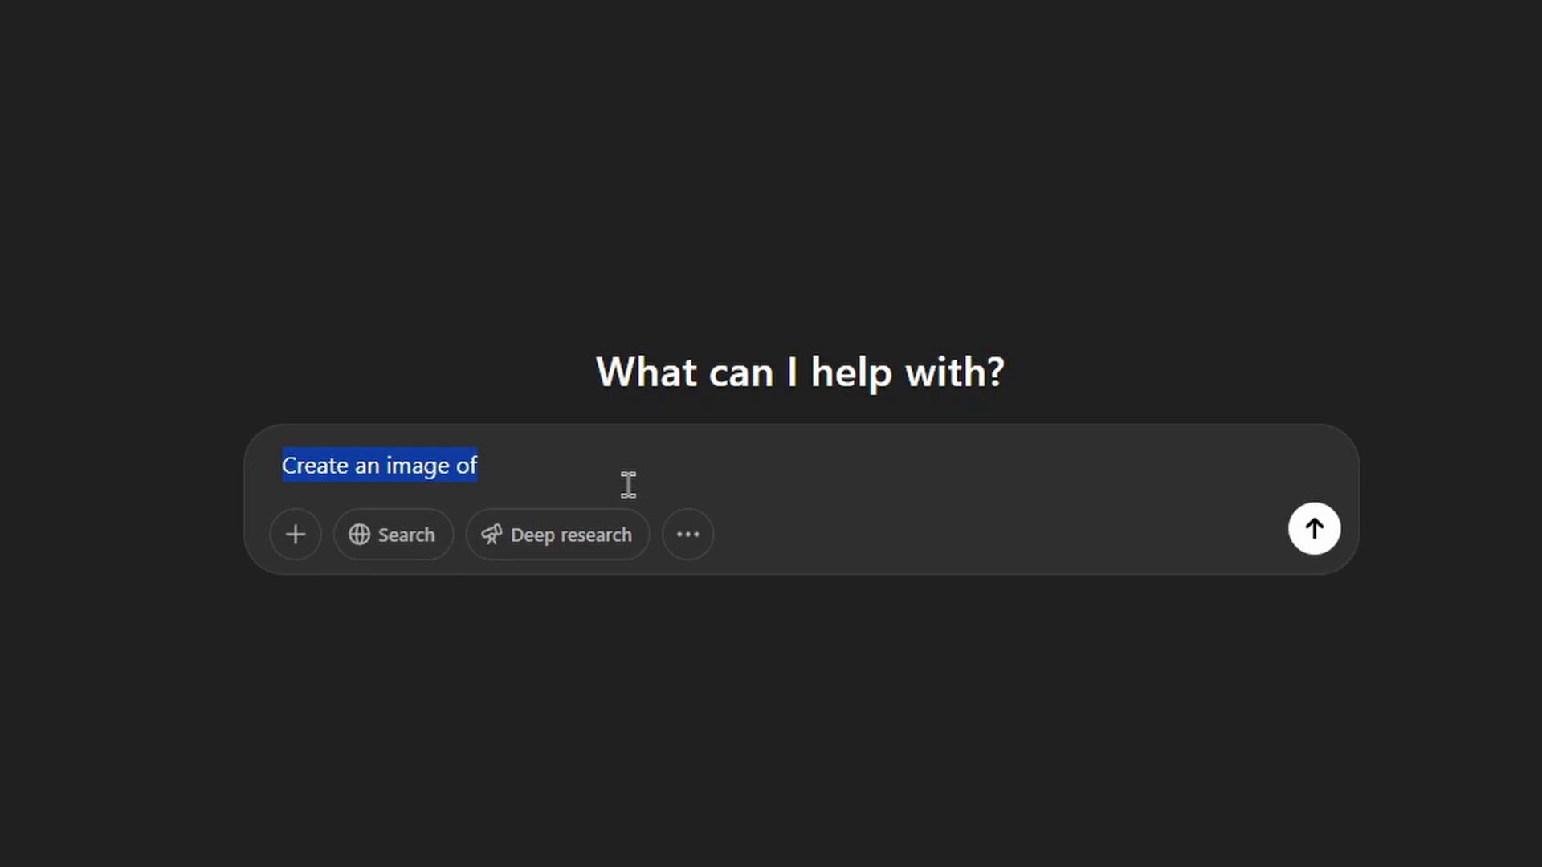
pyautogui.click(673, 482)
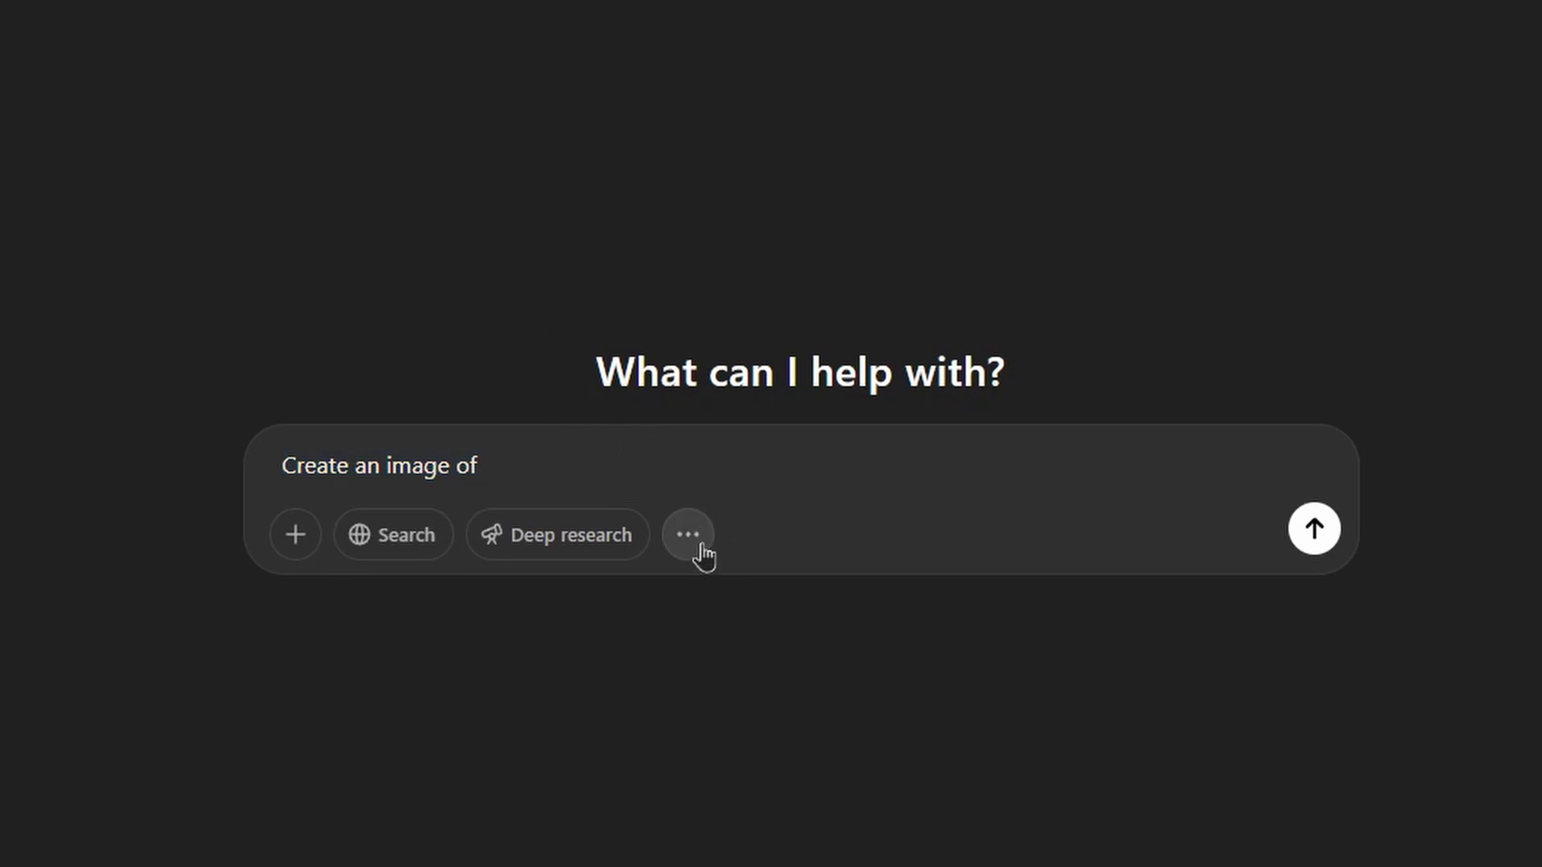
pyautogui.click(686, 534)
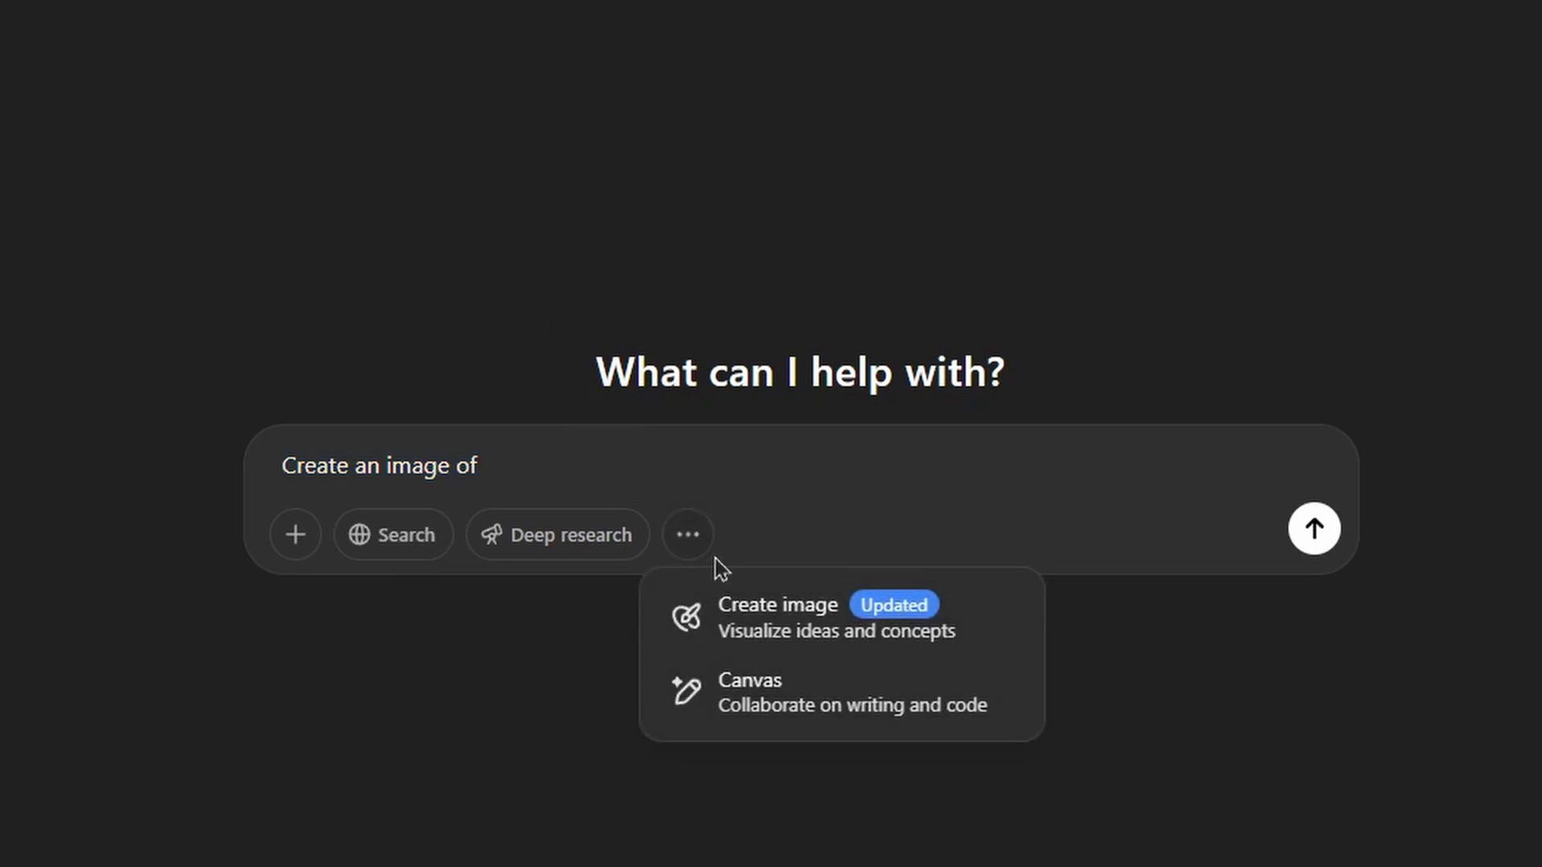
pyautogui.click(719, 621)
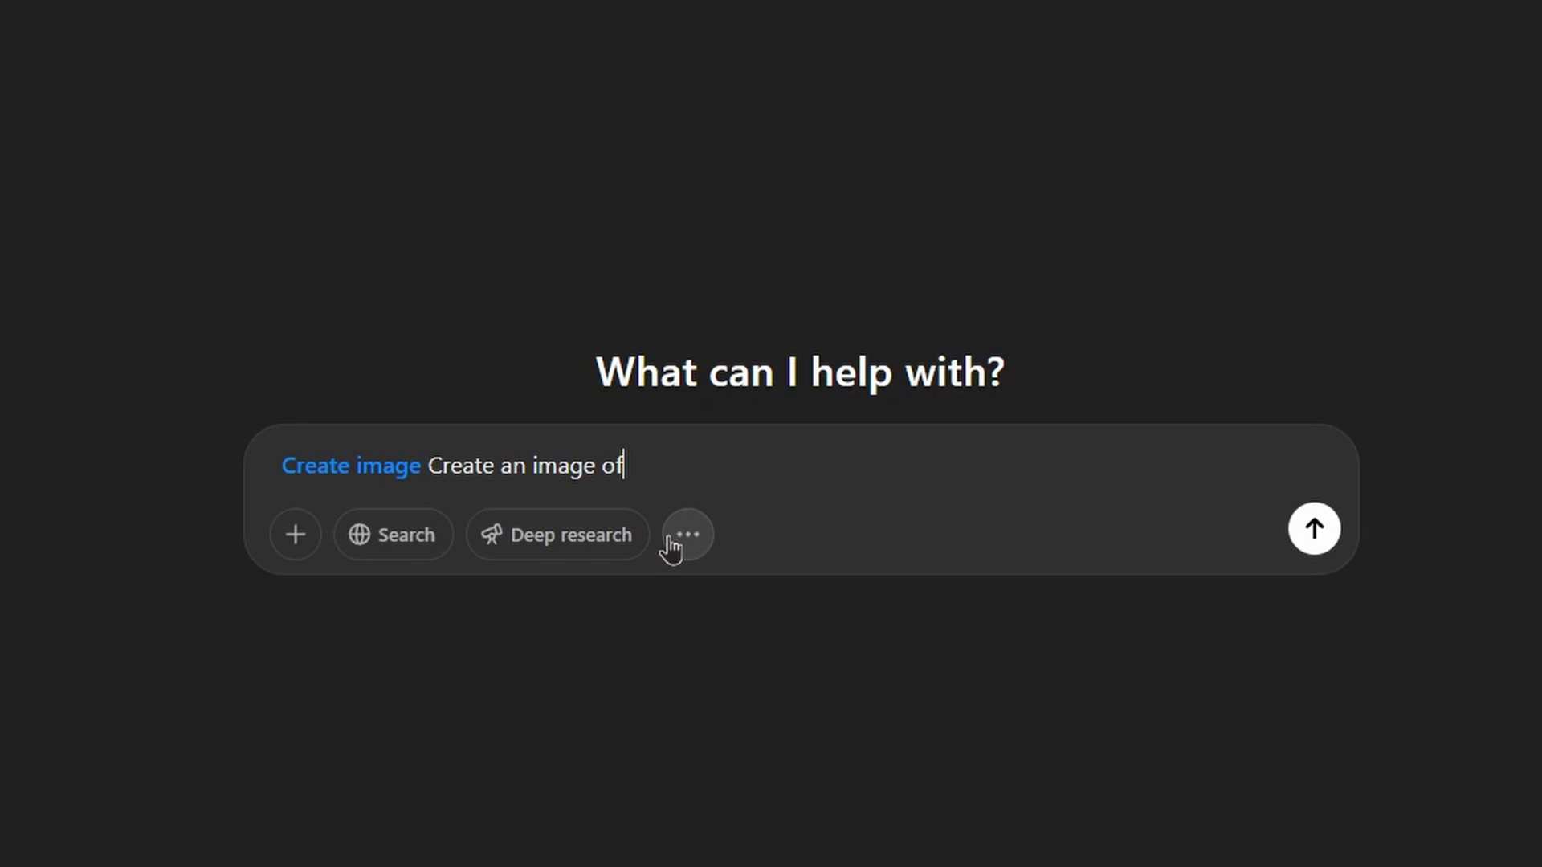
pyautogui.click(687, 535)
# Delete the leftover 'Create an image of' text, keeping only the Create image tag
pyautogui.click(746, 461)
pyautogui.moveTo(746, 461); pyautogui.dragTo(265, 465)
pyautogui.press('BackSpace')
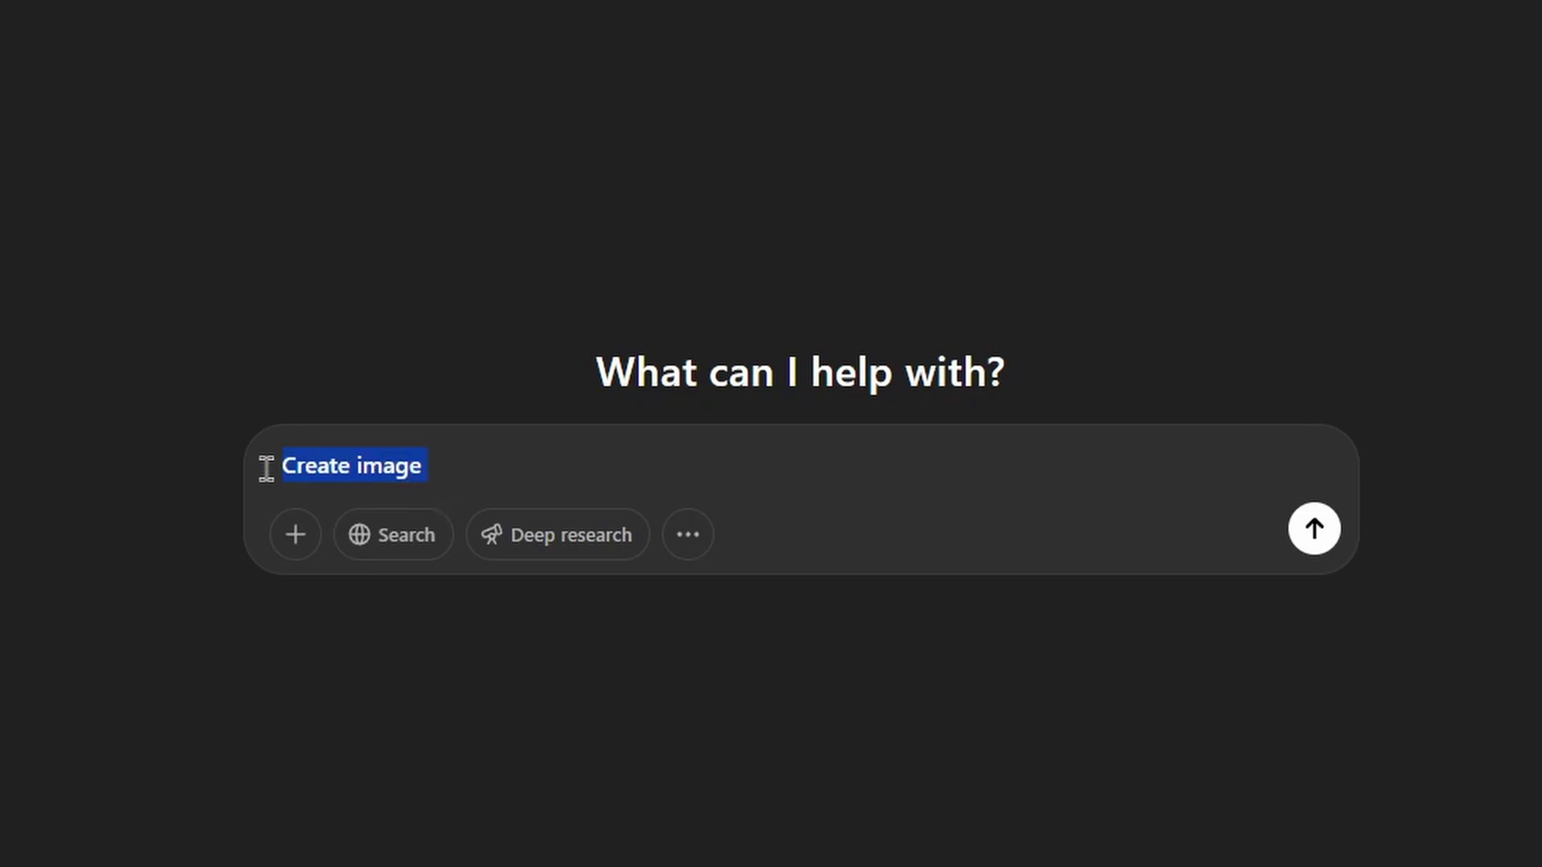
pyautogui.click(548, 476)
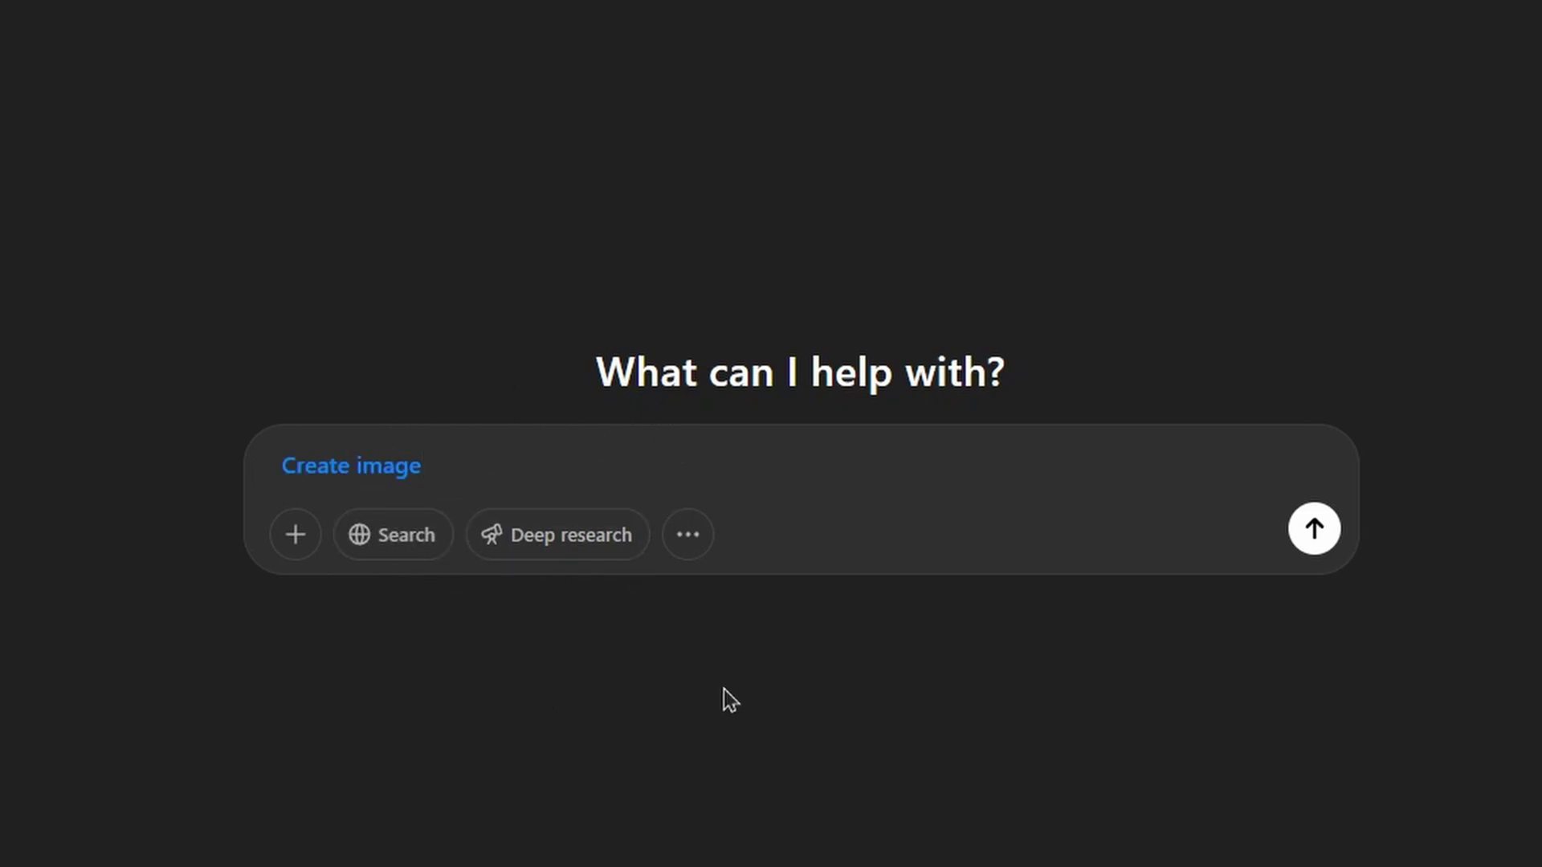
# Paste the wolf poster prompt: lone grey wolf on a snowy ridge at sunrise with quote text
pyautogui.write('of a lone grey wolf standing on a snow-covered mountain ridge at sunrise. Fog surrounds the lower mountains. The wolf looks strong, calm, and wise, staring into the distance. In the top left corner, add stylized bold serif text:  "Strength is quiet. But it echoes." Below in smaller font: A Journey Through the Wild Within')
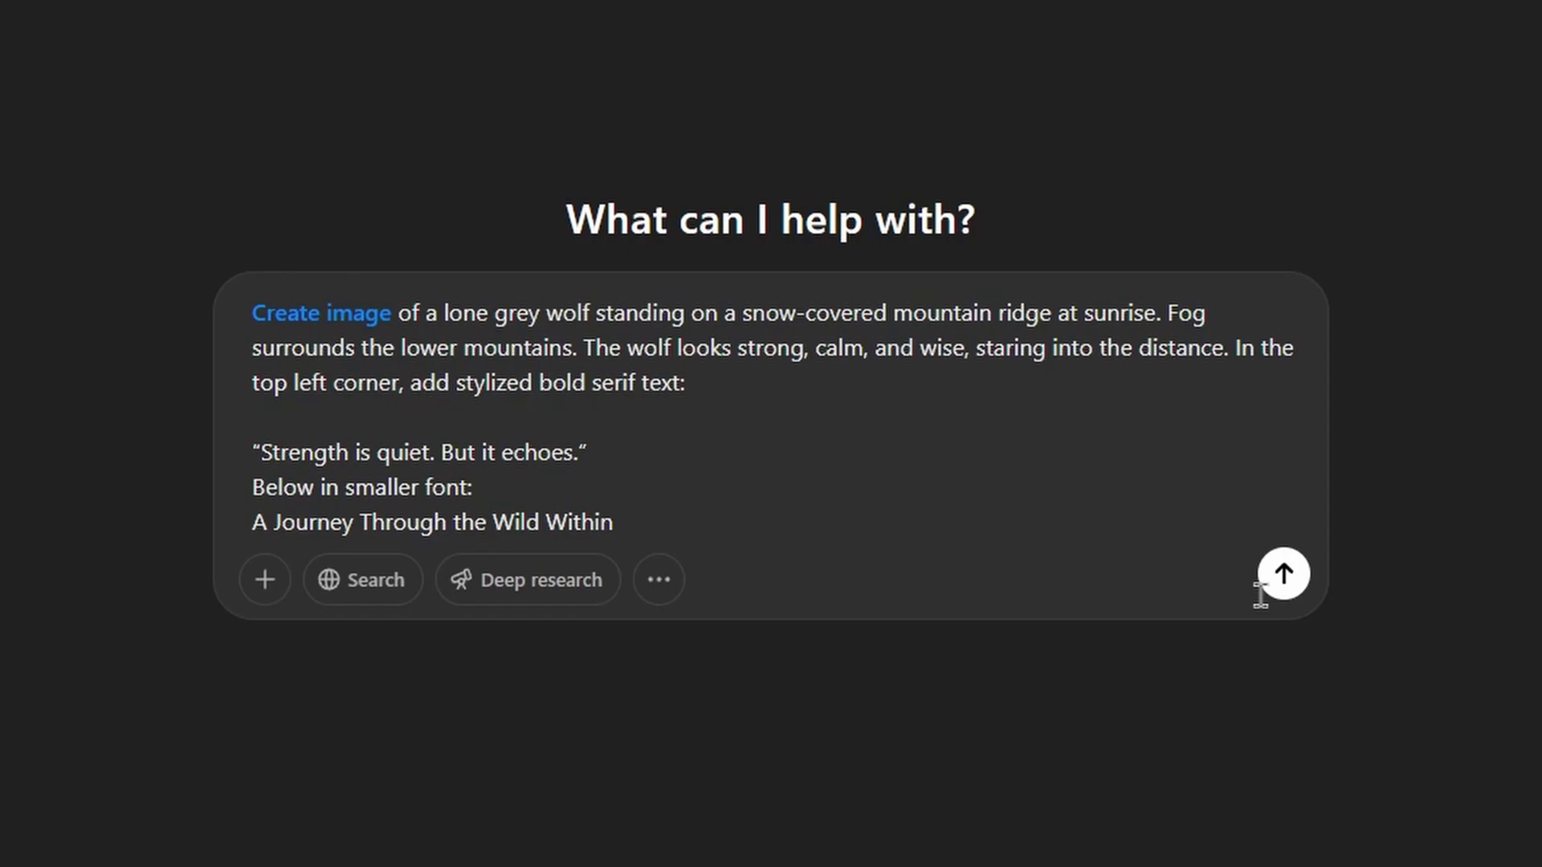
# Send the wolf request and view the generated poster full size twice
pyautogui.click(1283, 574)
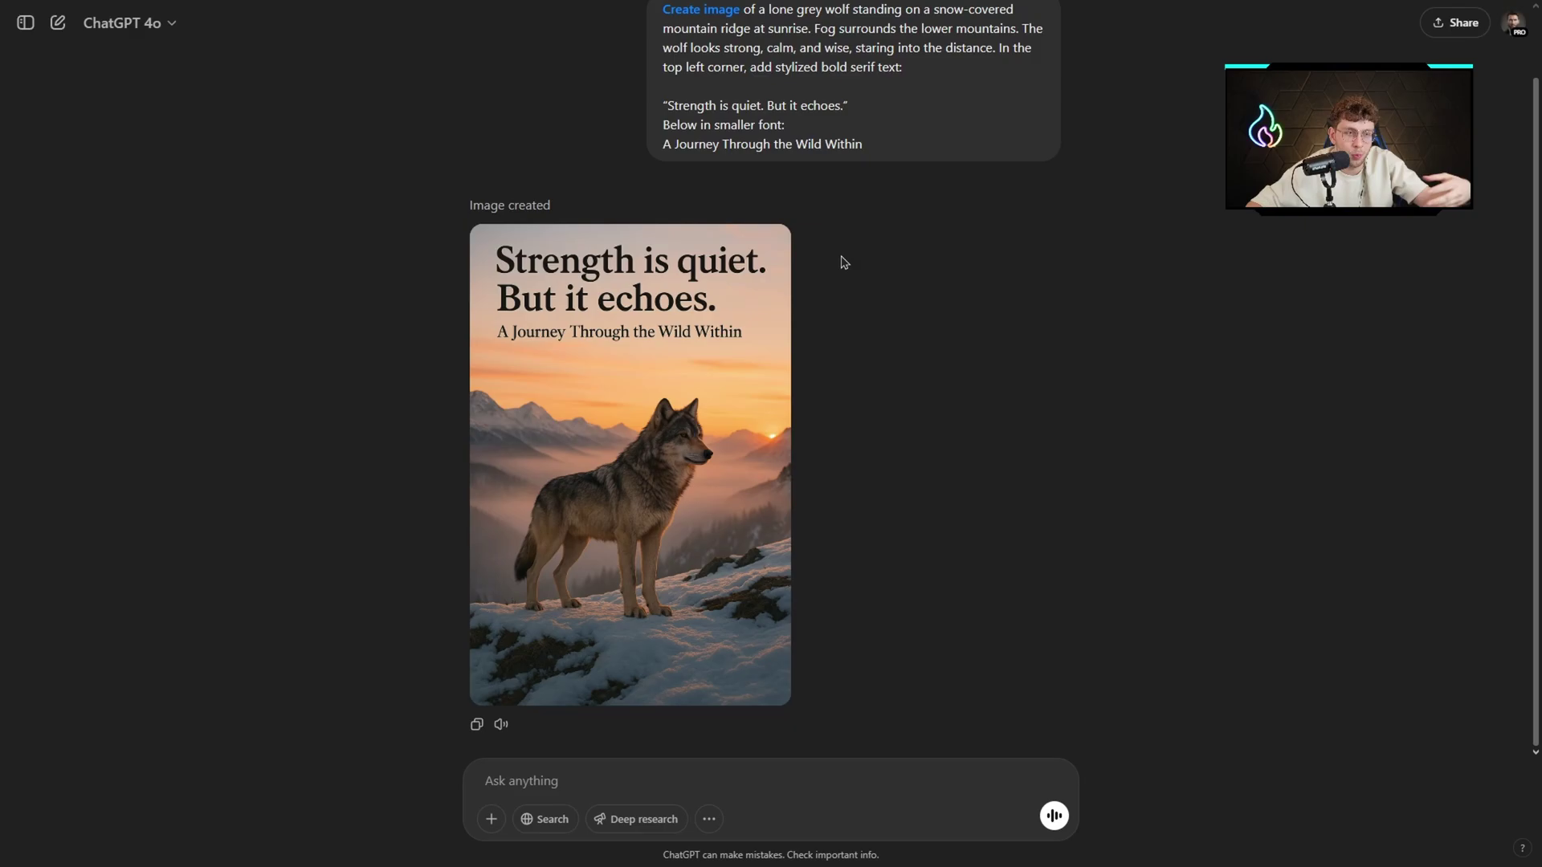
pyautogui.moveTo(535, 337)
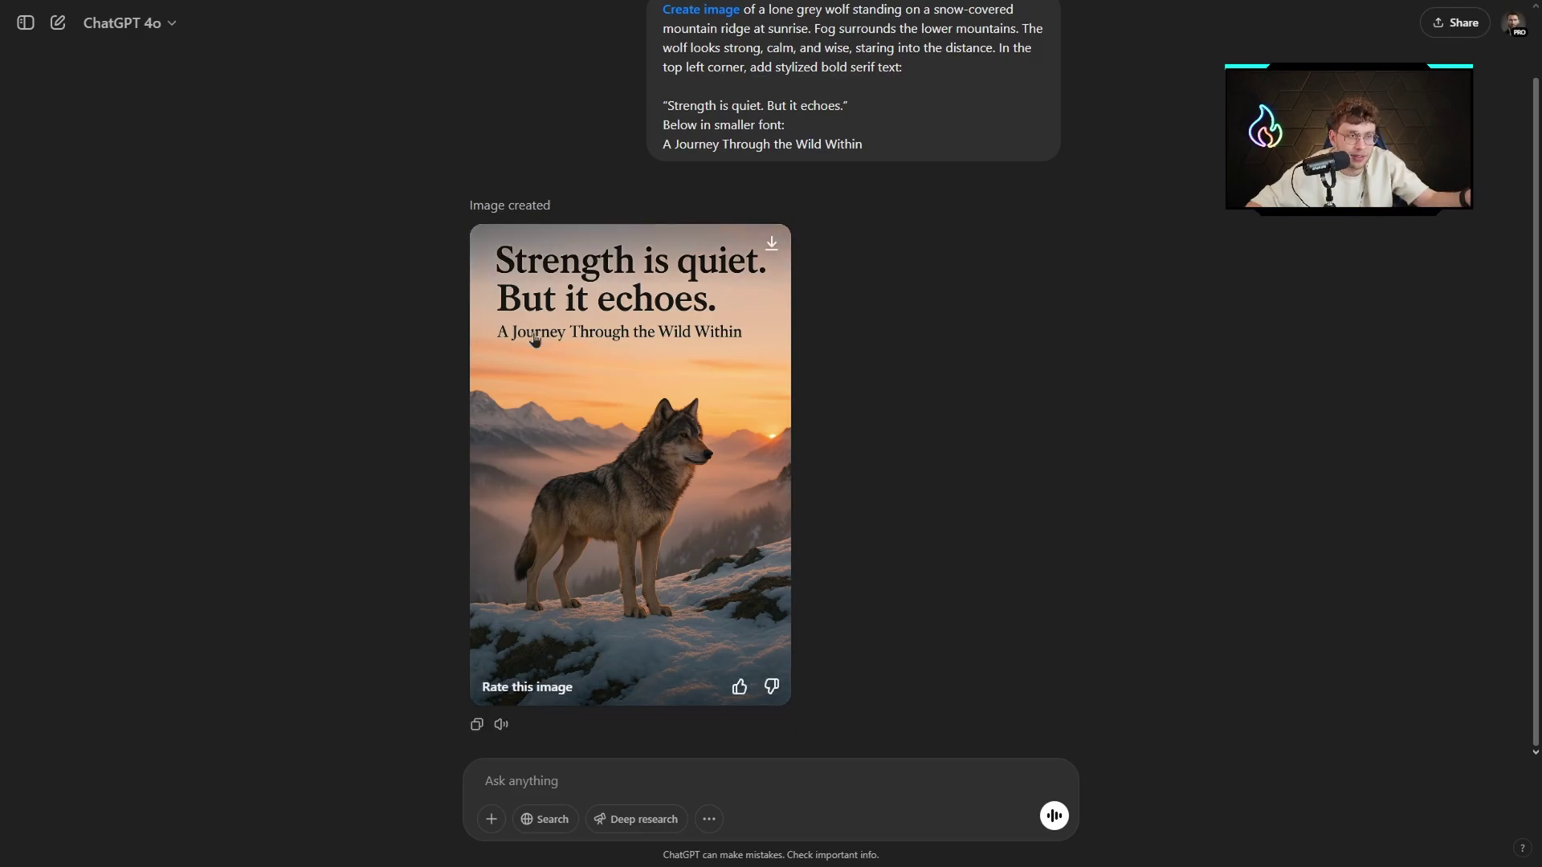
pyautogui.click(678, 340)
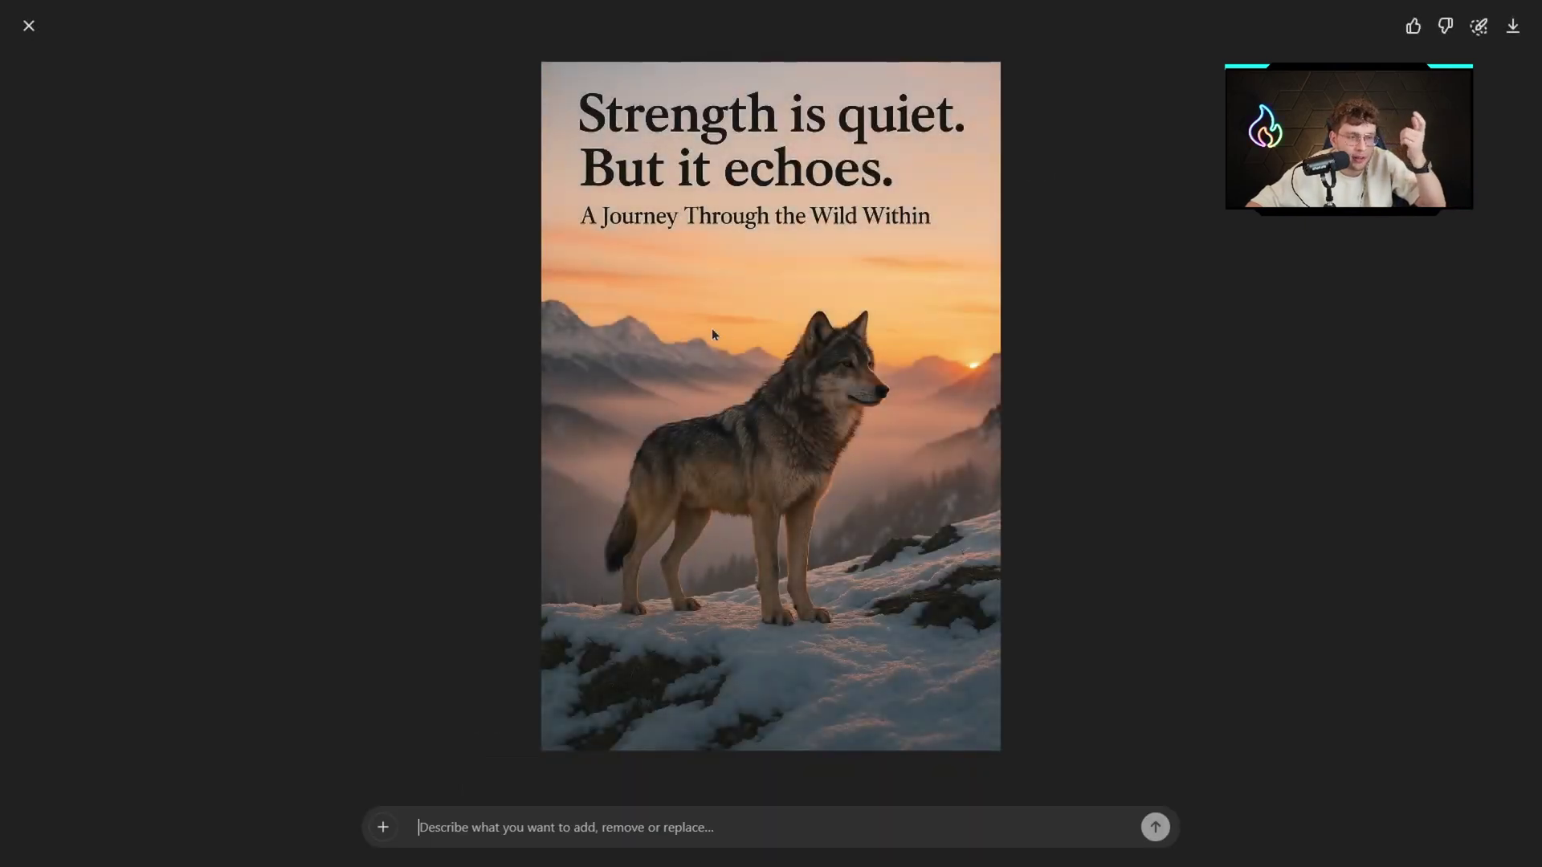
pyautogui.click(28, 24)
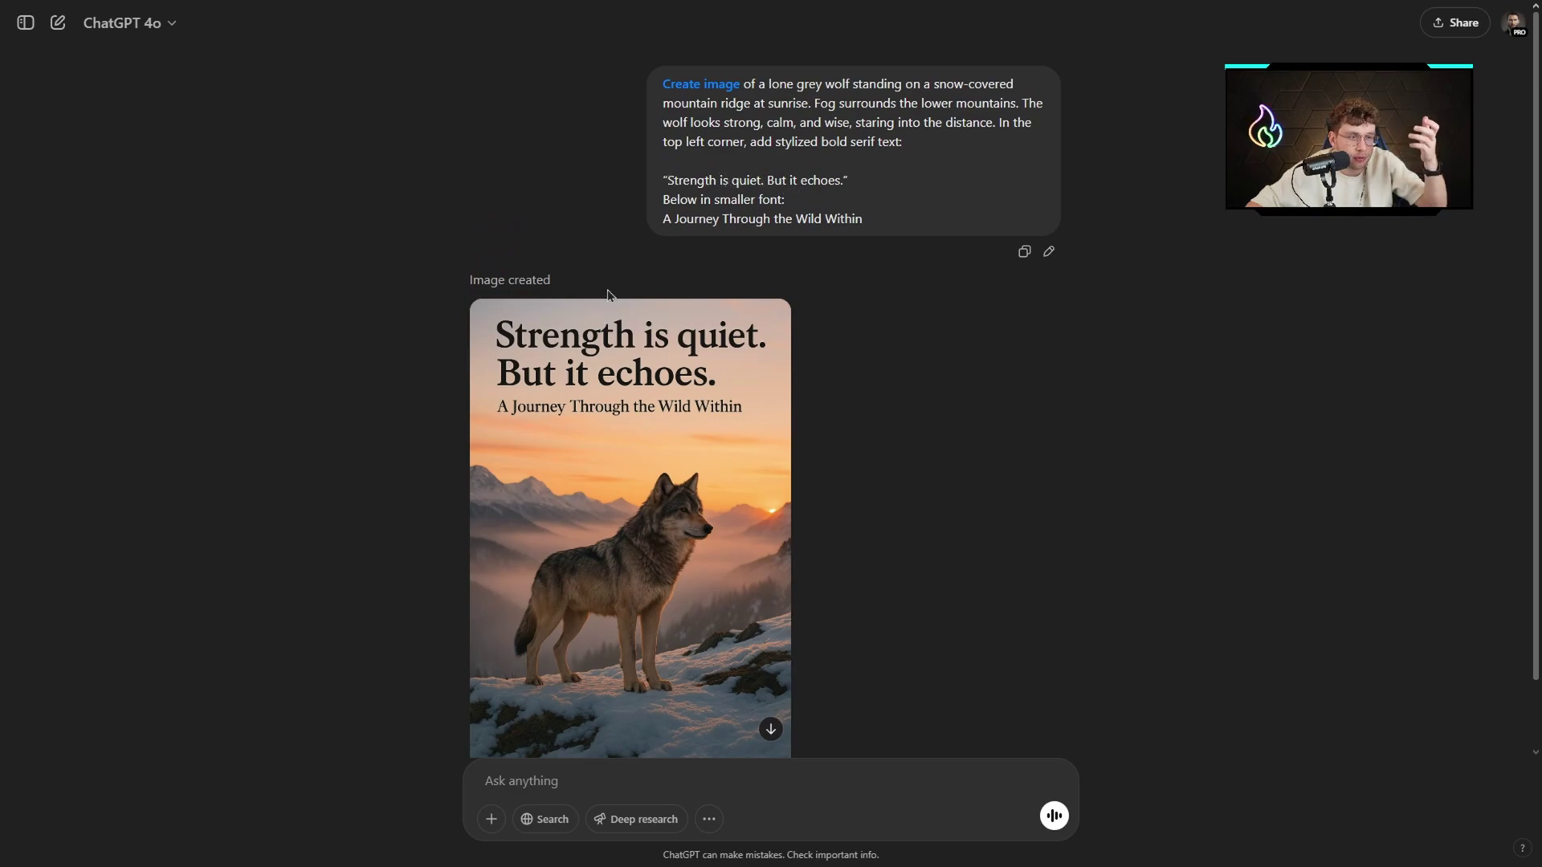
pyautogui.moveTo(503, 325)
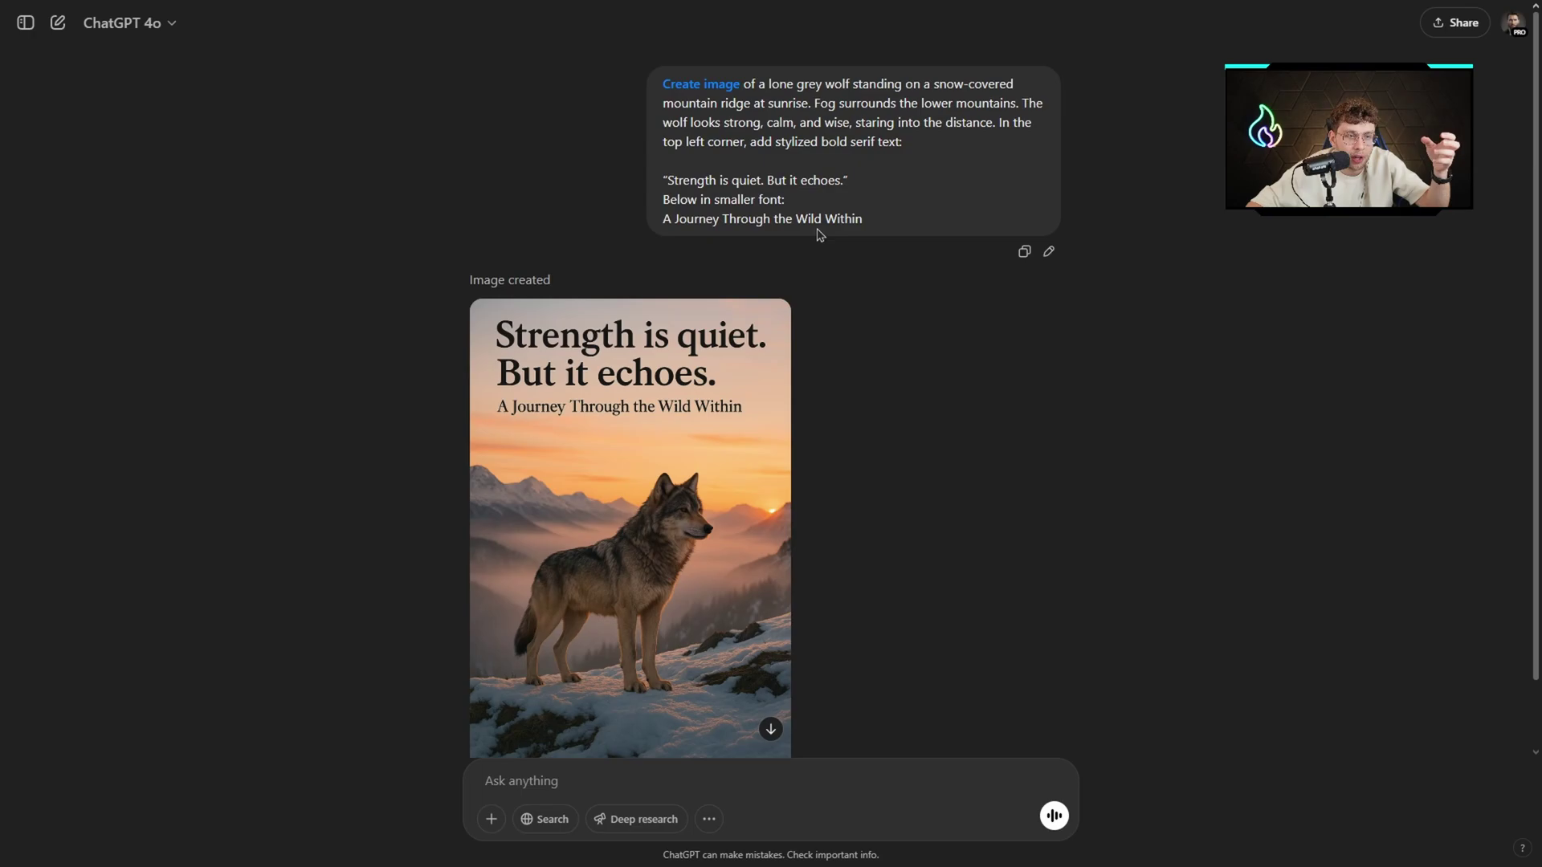
pyautogui.click(712, 316)
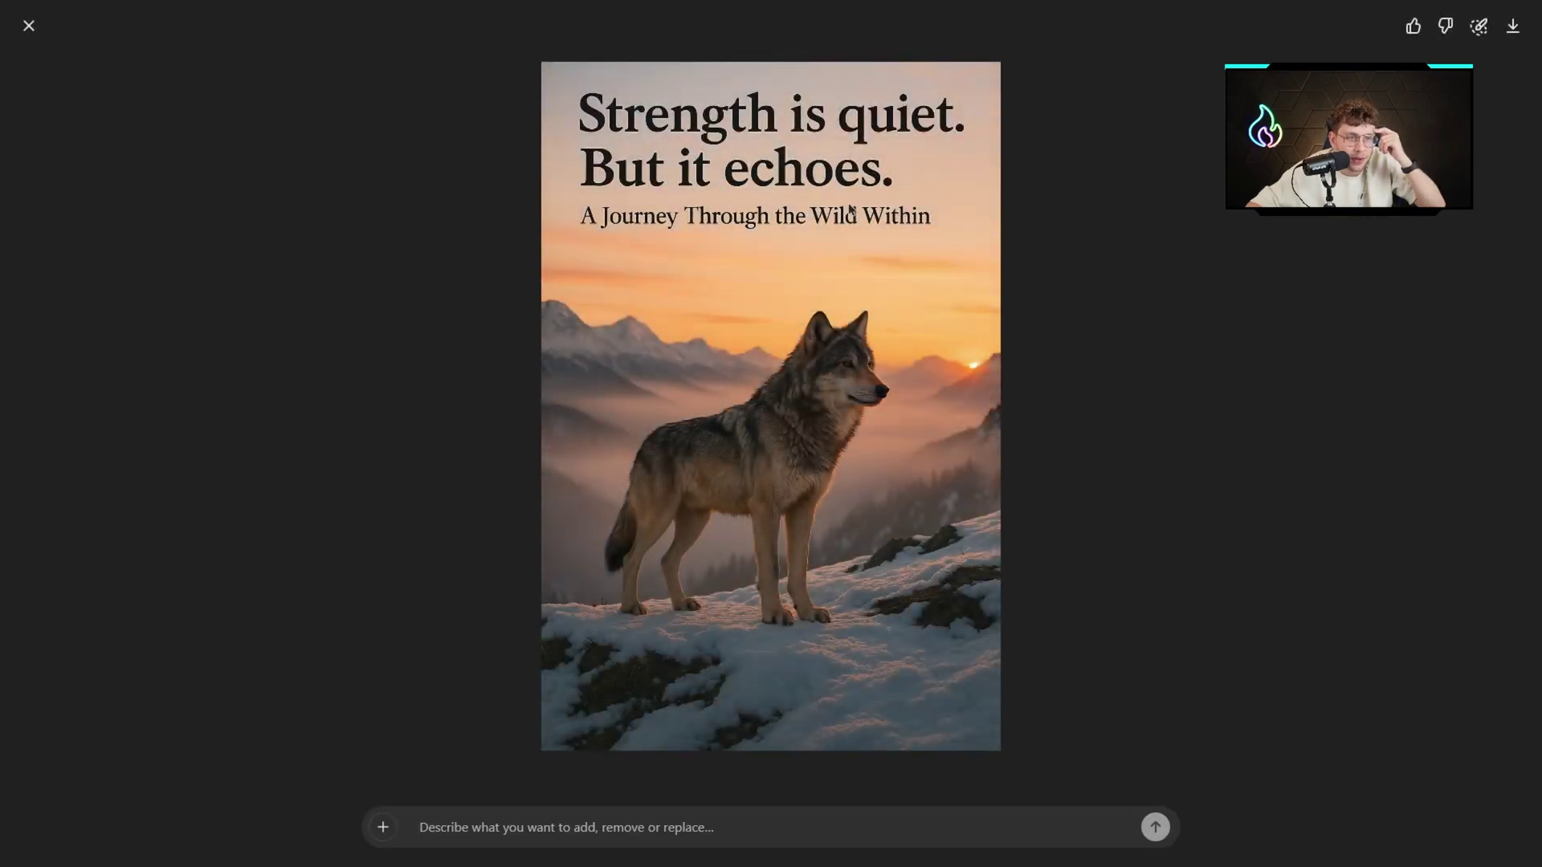
pyautogui.click(28, 25)
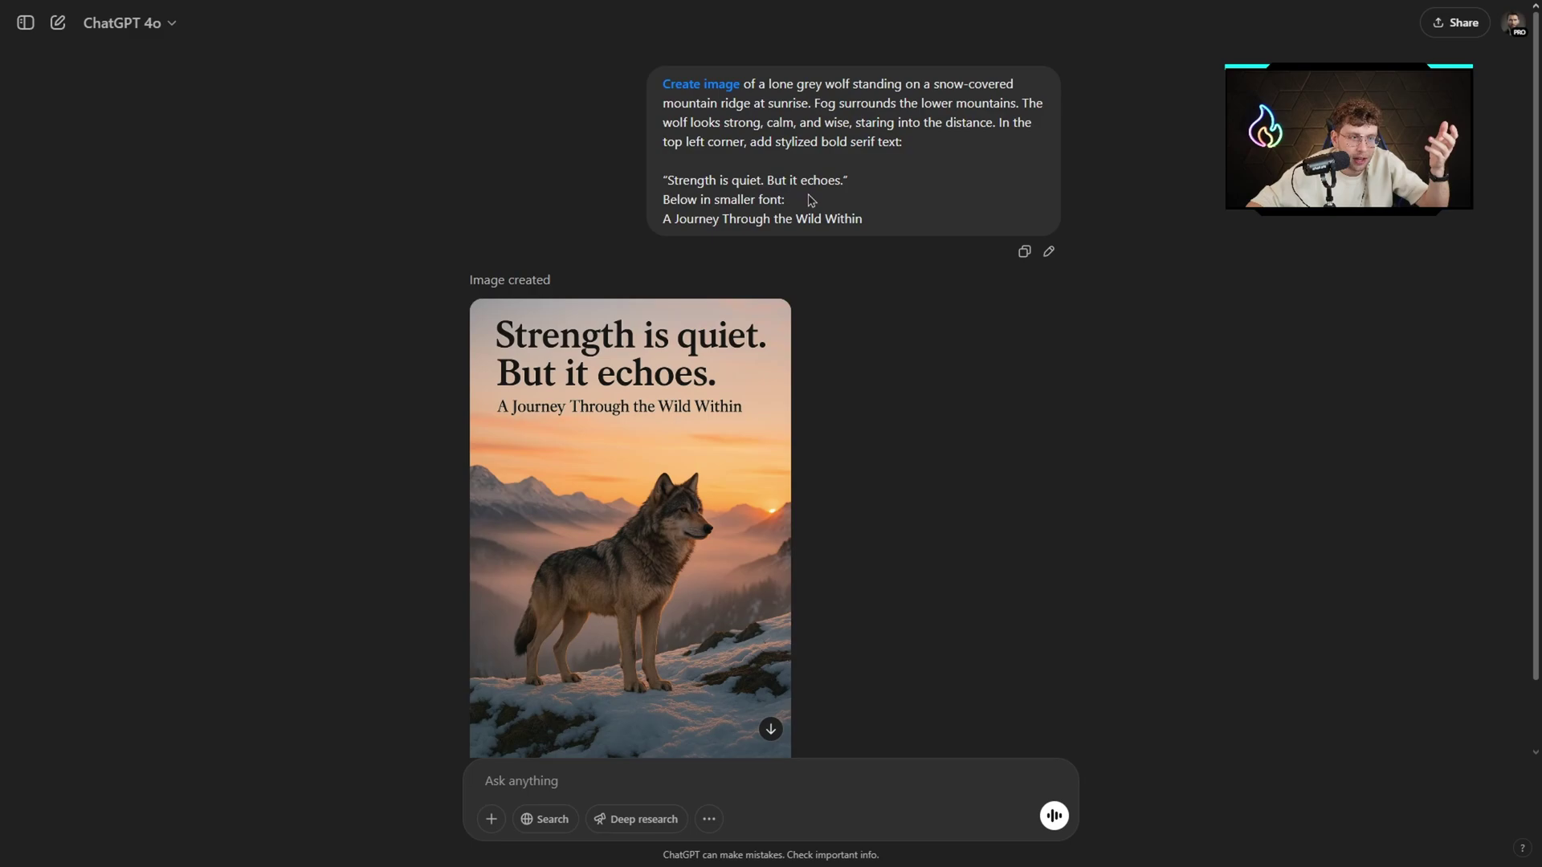
# Highlight the quote 'Strength is quiet. But it echoes.' and the fog sentence, then reopen the poster
pyautogui.moveTo(668, 180); pyautogui.dragTo(876, 189)
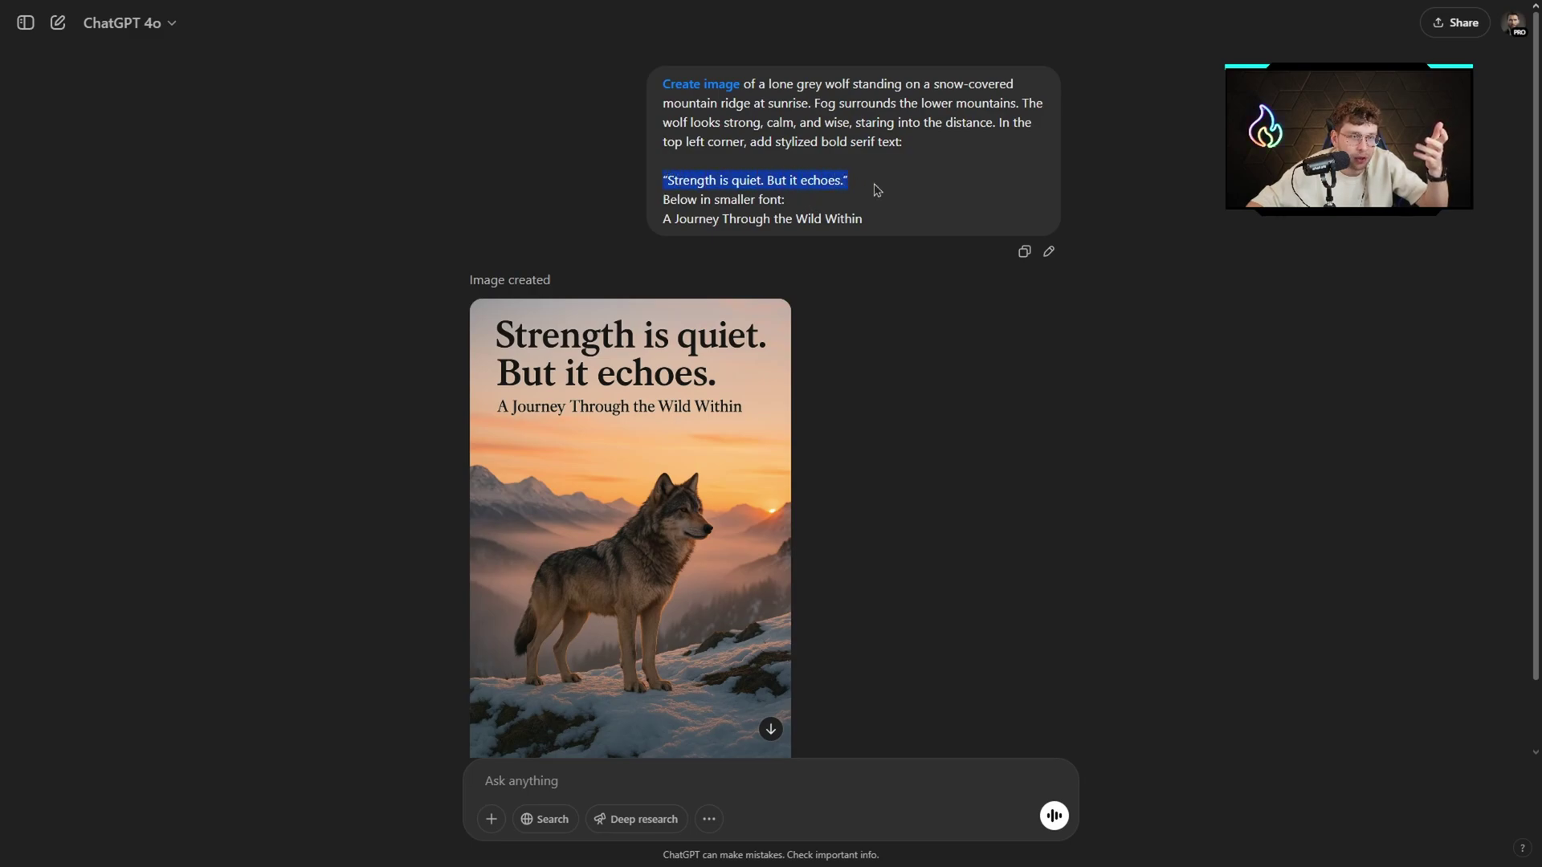
pyautogui.click(796, 205)
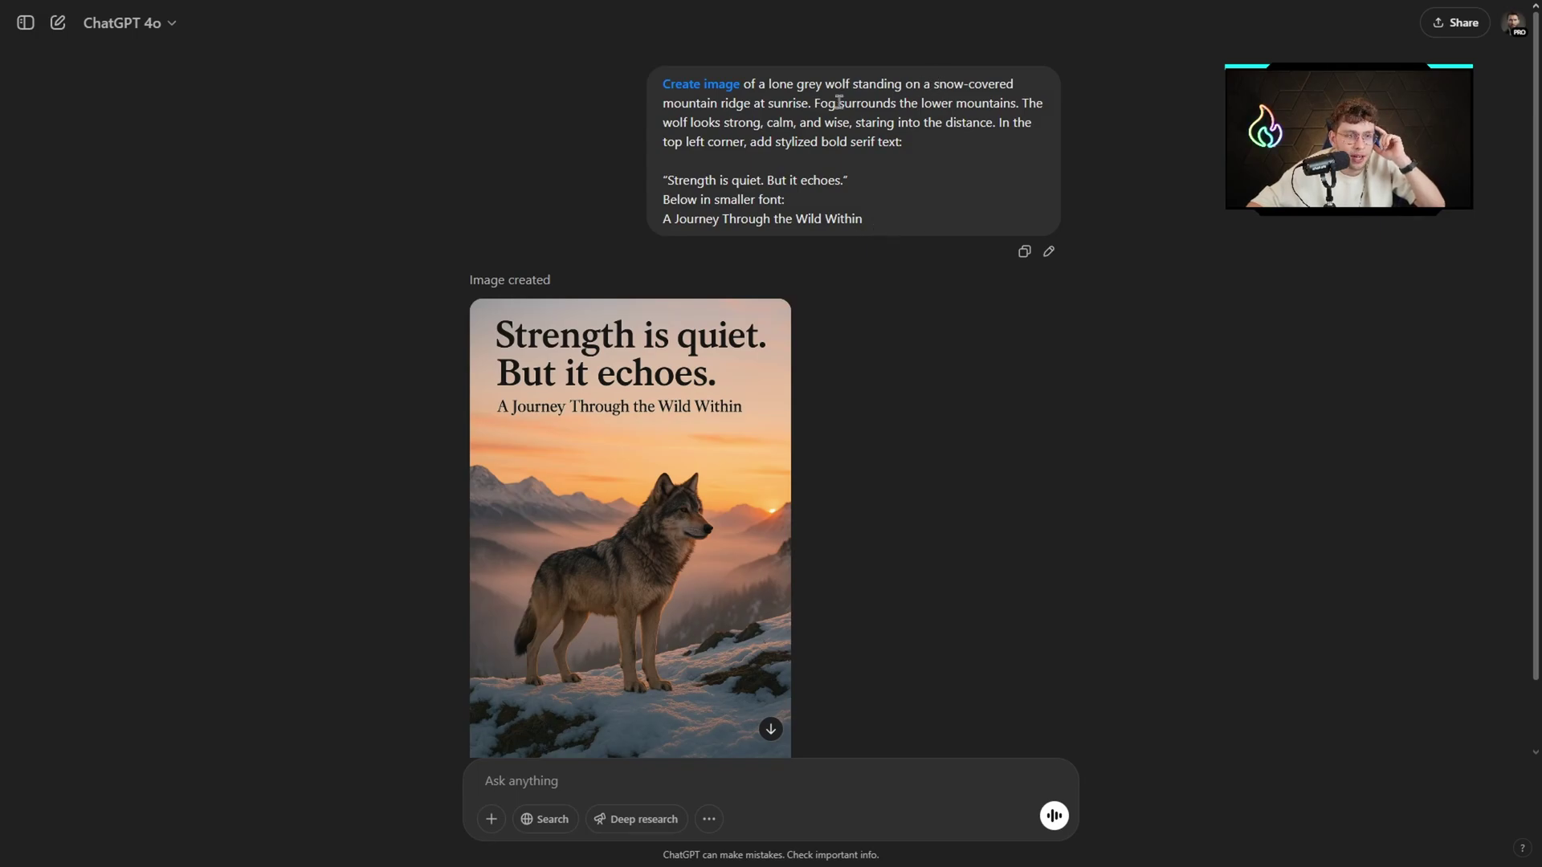
pyautogui.moveTo(812, 103); pyautogui.dragTo(1018, 105)
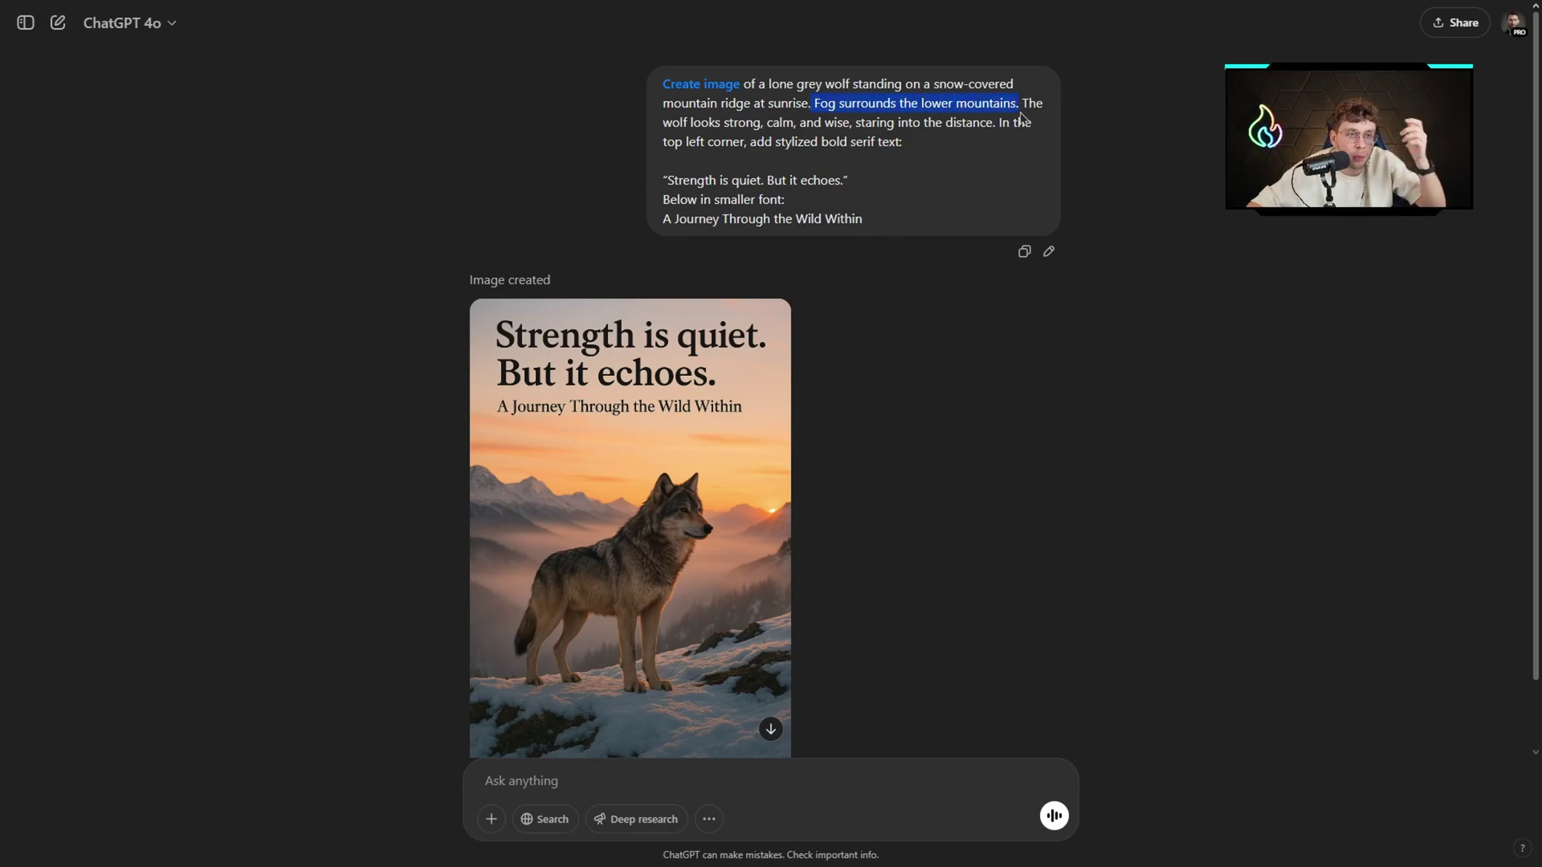
pyautogui.click(652, 402)
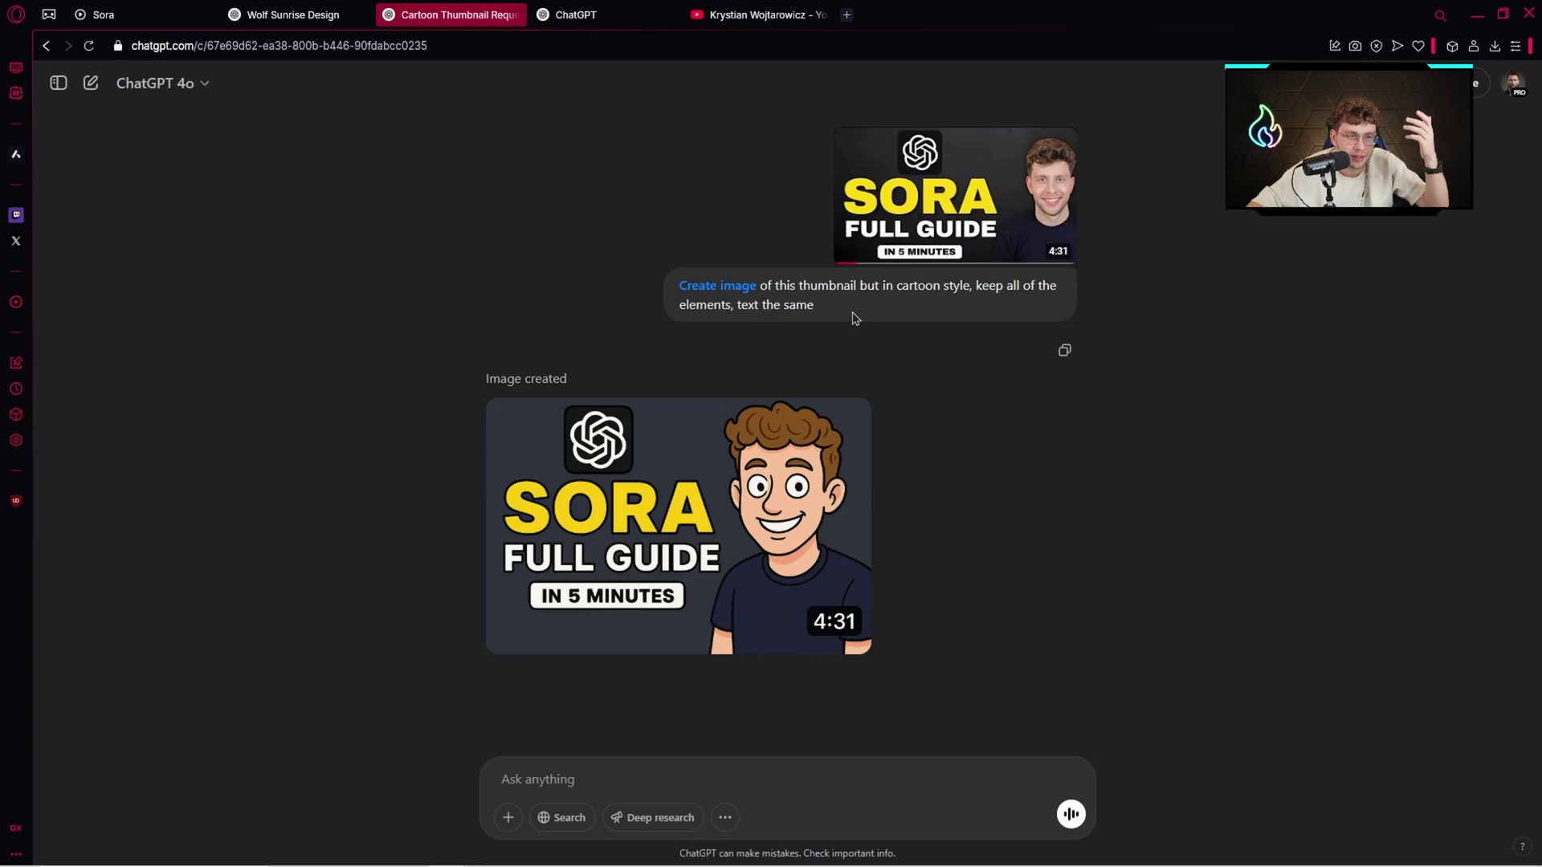
# View the cartoon thumbnail full size, checking its SORA FULL GUIDE title and 4:31 timestamp
pyautogui.click(691, 474)
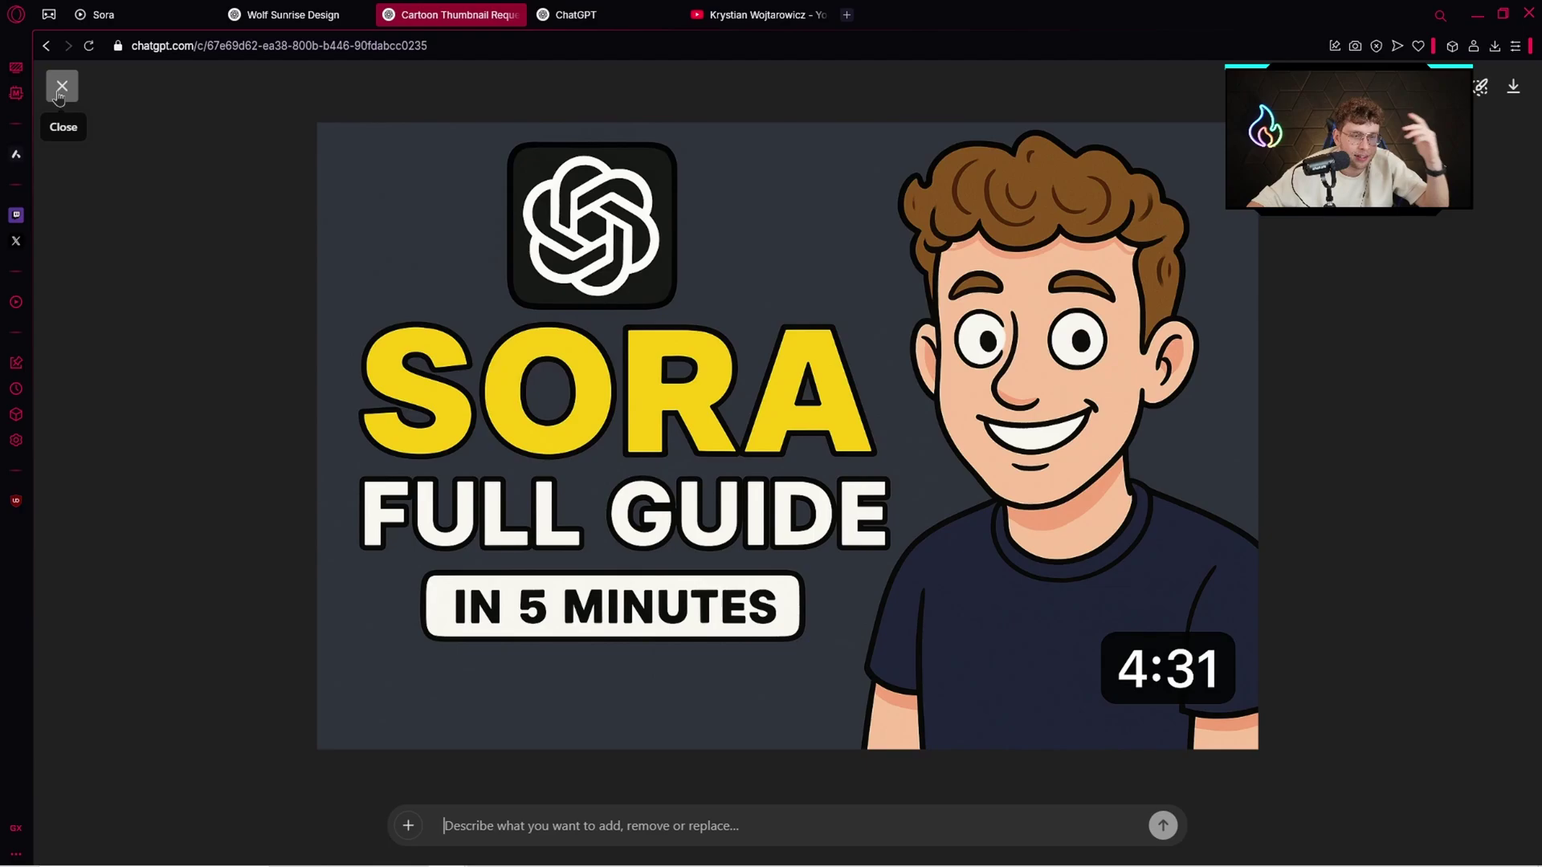
pyautogui.click(60, 88)
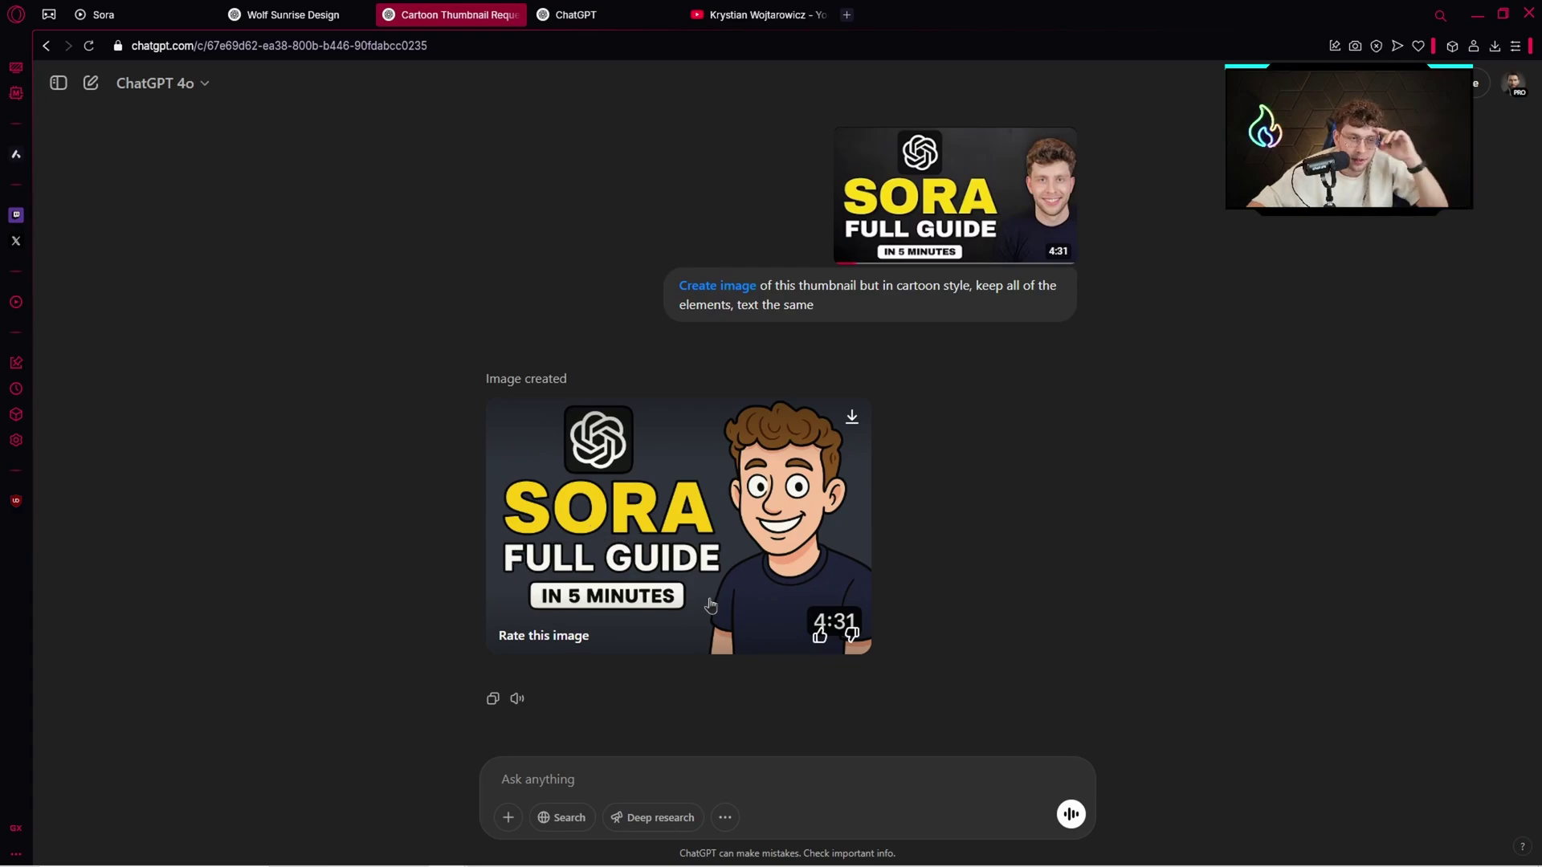
# Go to the Viking warrior chat and scroll to follow the portrait as it renders
pyautogui.click(591, 19)
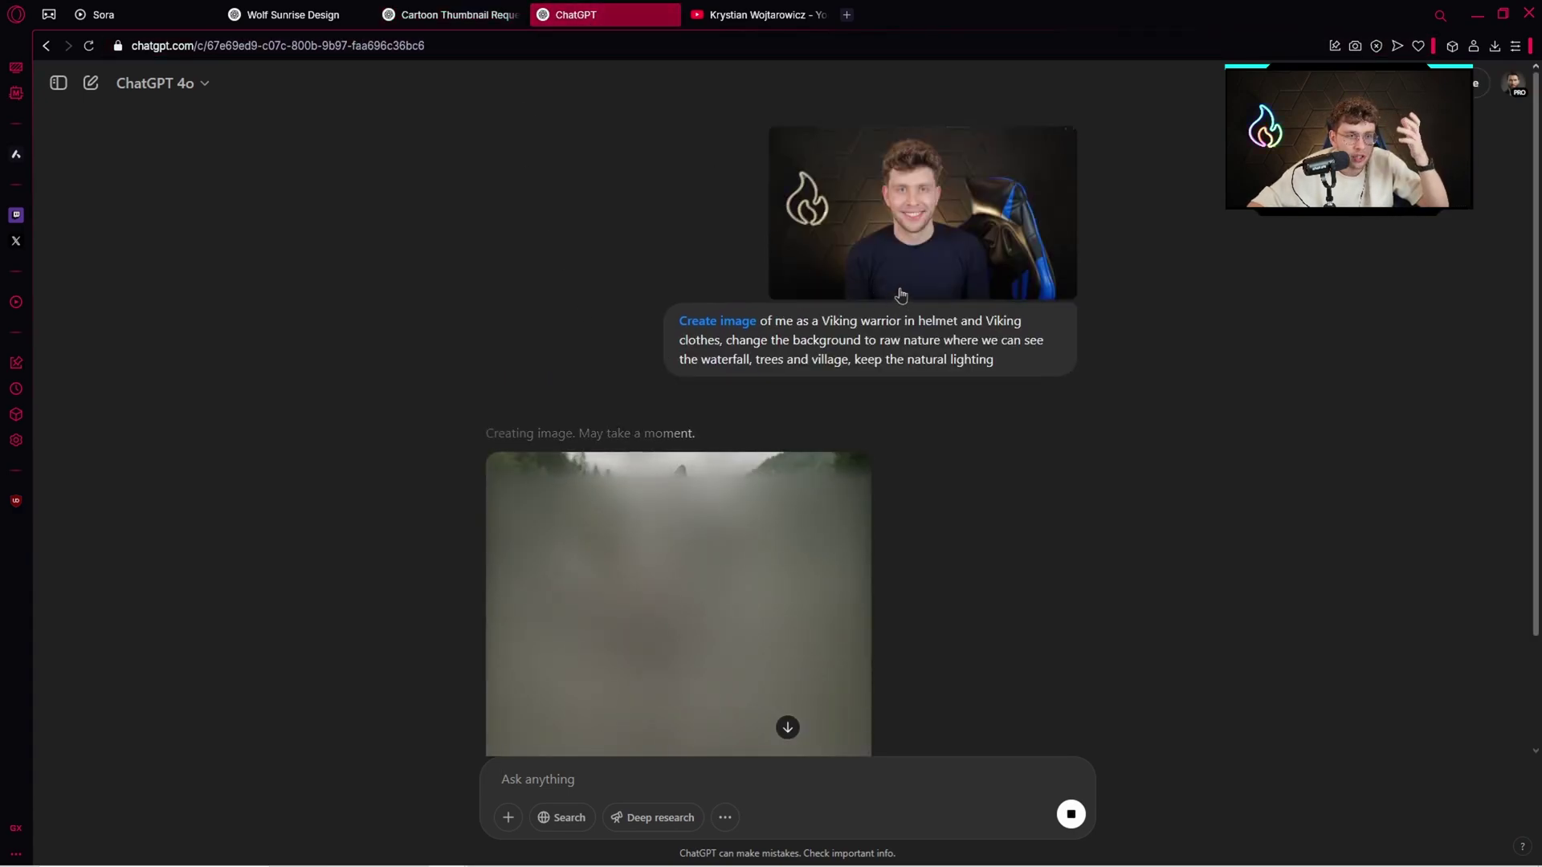
pyautogui.moveTo(823, 321); pyautogui.dragTo(774, 343)
pyautogui.click(794, 340)
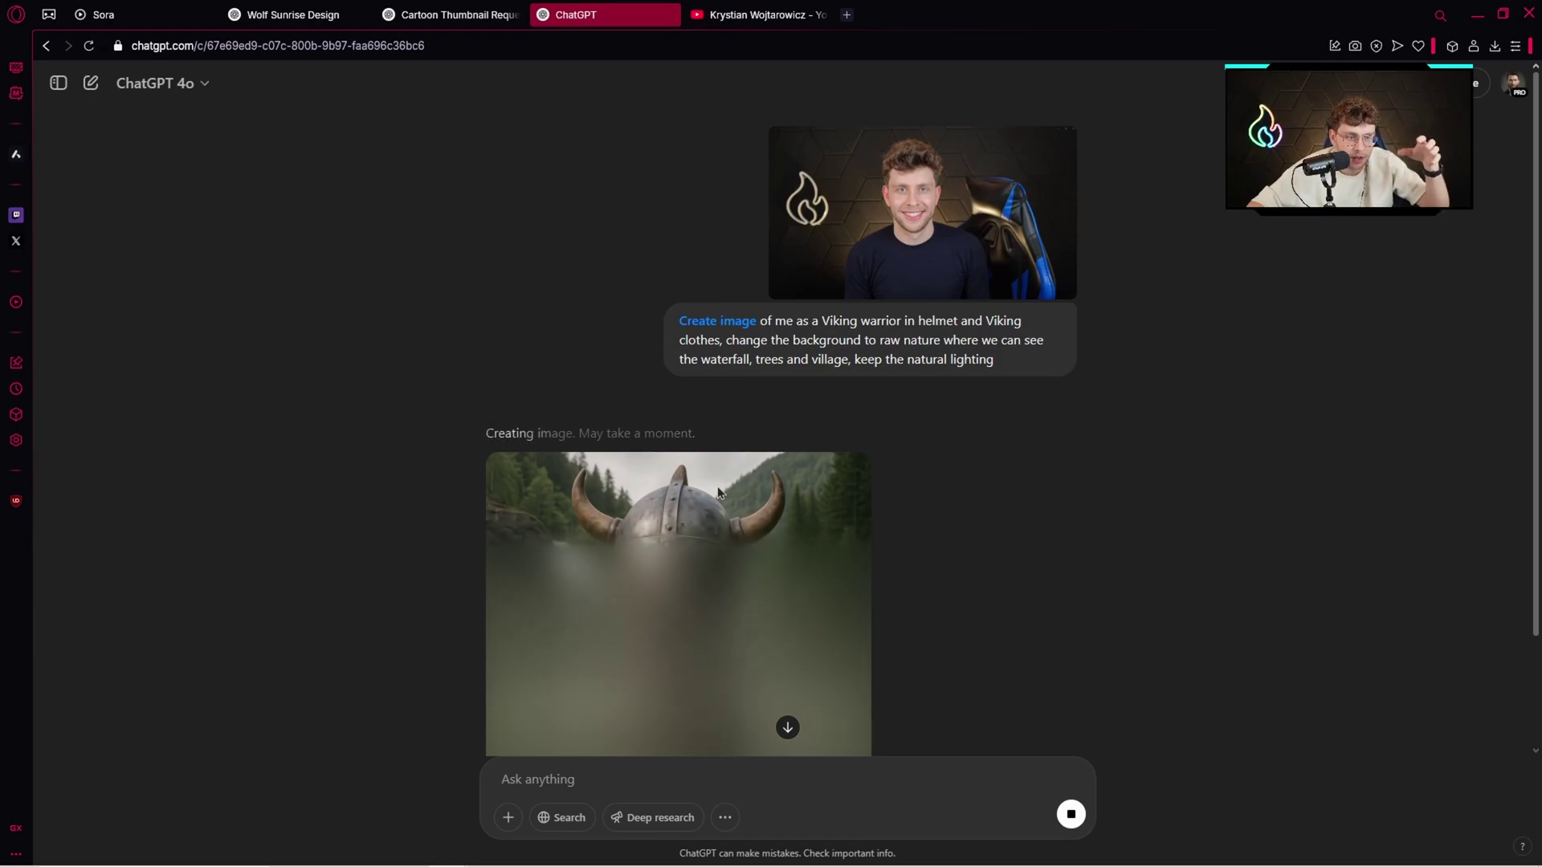
pyautogui.scroll(-1, 718, 493)
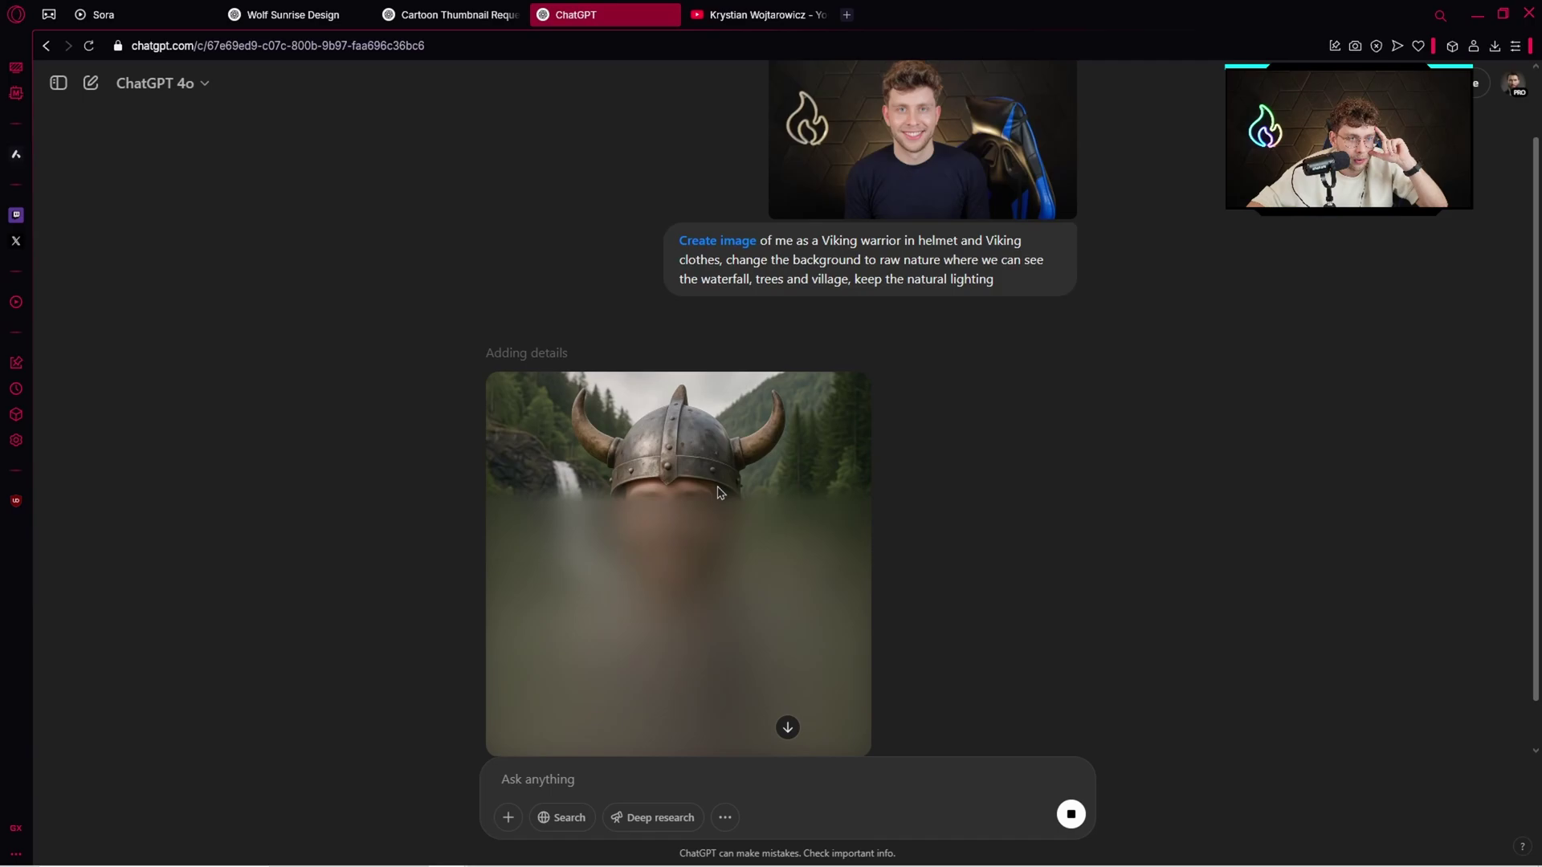
pyautogui.scroll(-1, 629, 484)
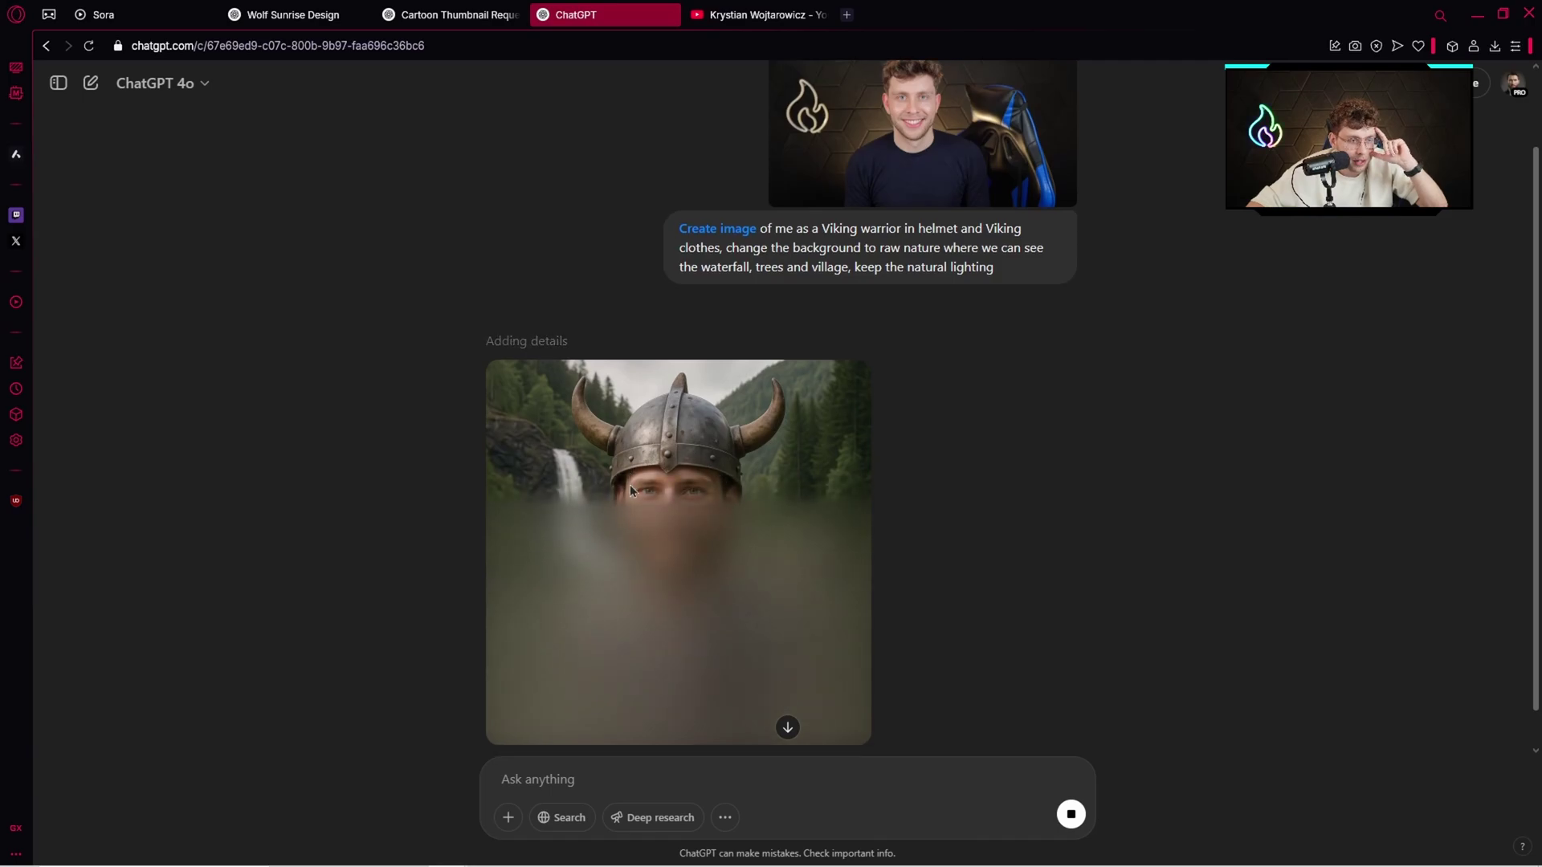
pyautogui.scroll(1, 630, 485)
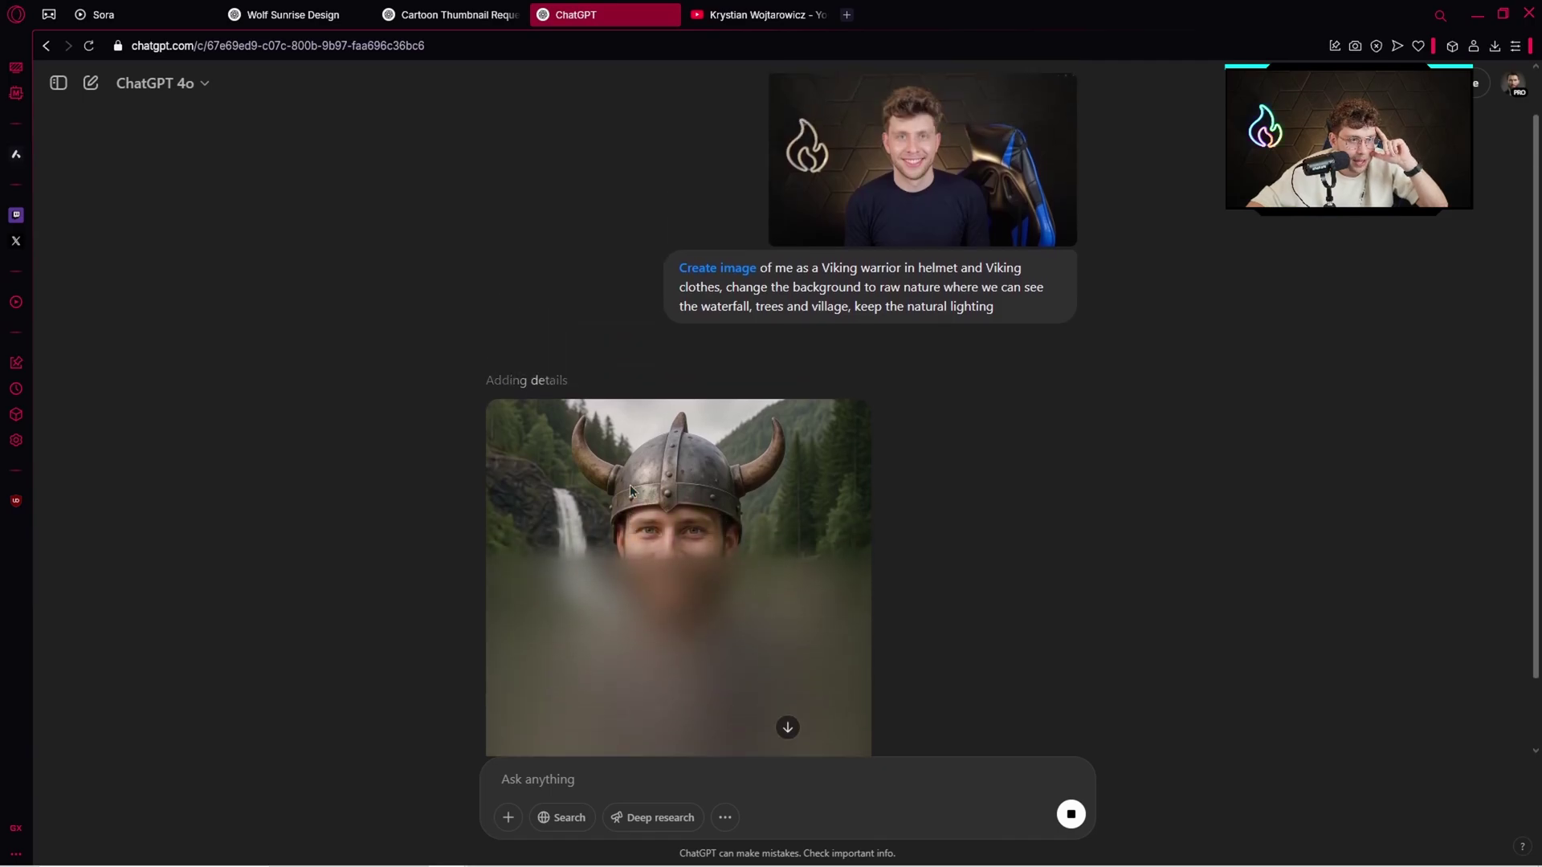
pyautogui.scroll(-1, 629, 492)
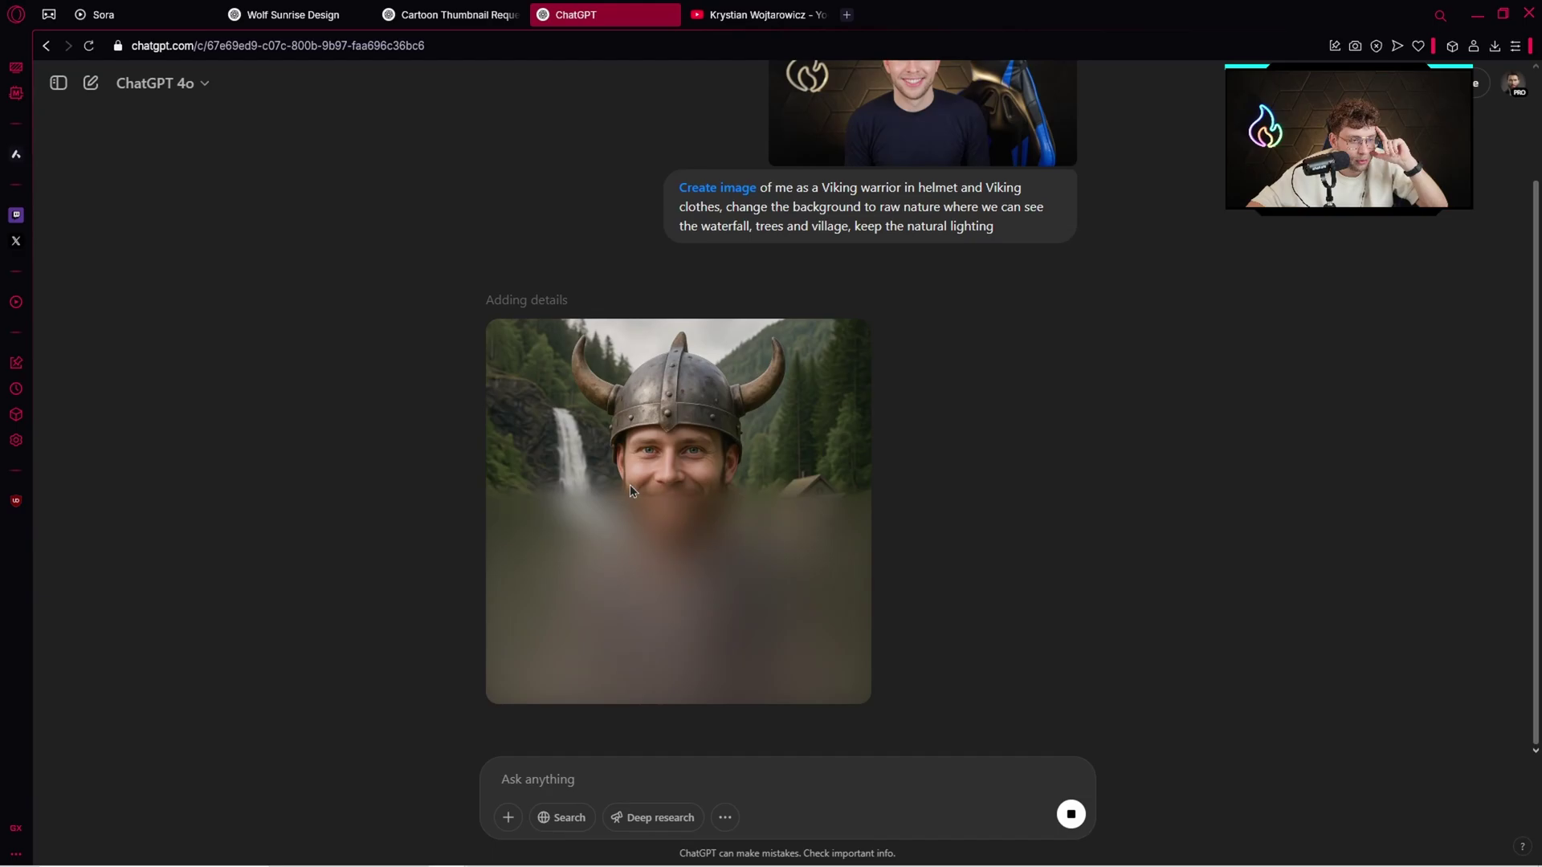
pyautogui.scroll(1, 631, 490)
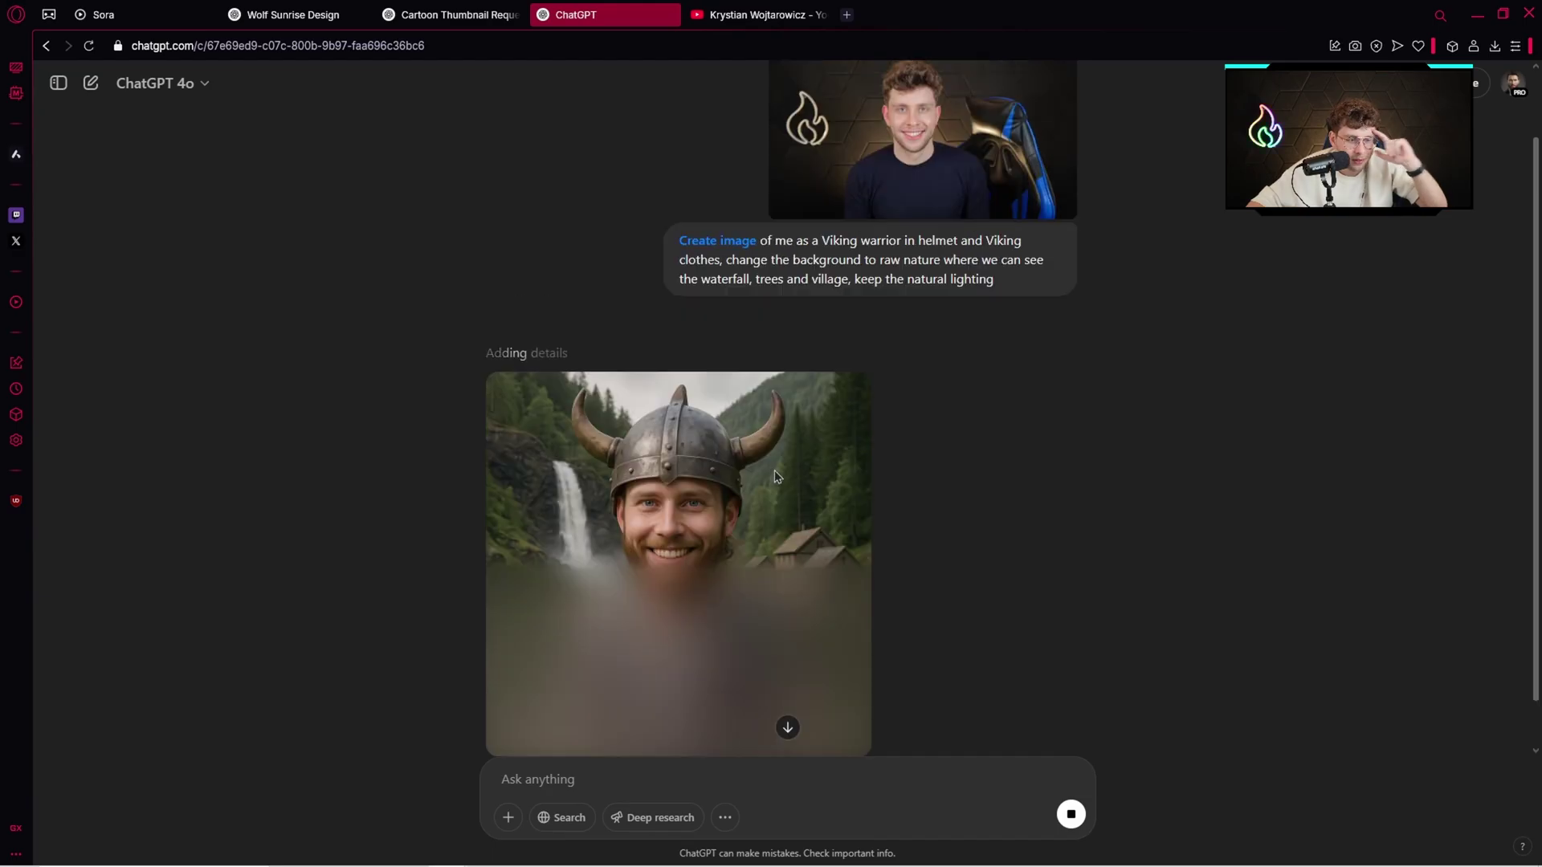
# View the finished Viking portrait full size, highlight 'change the background' in the prompt, and reopen it
pyautogui.click(688, 536)
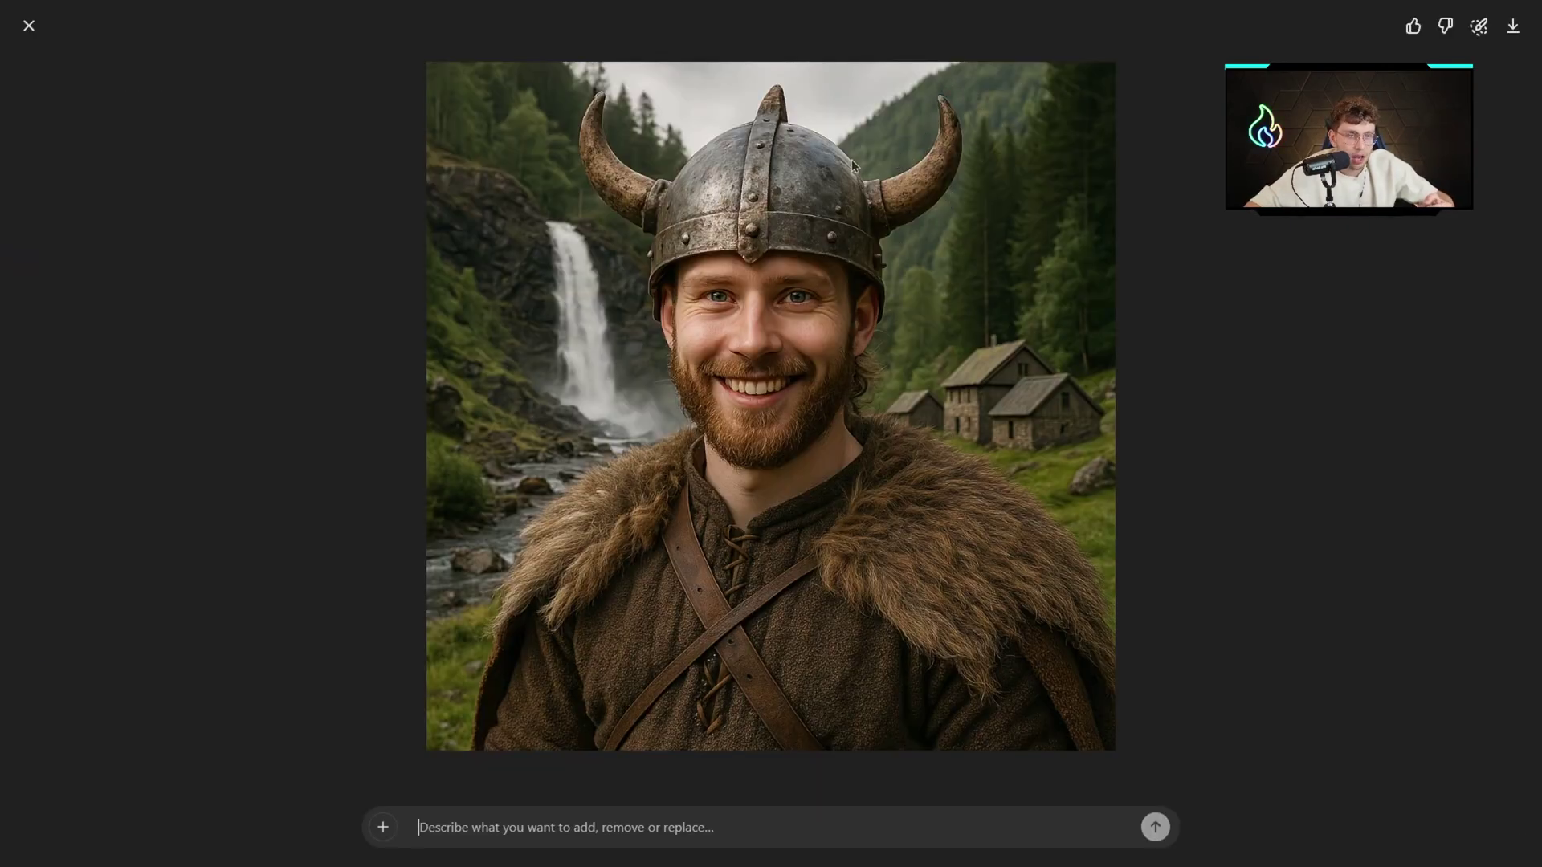
pyautogui.click(27, 28)
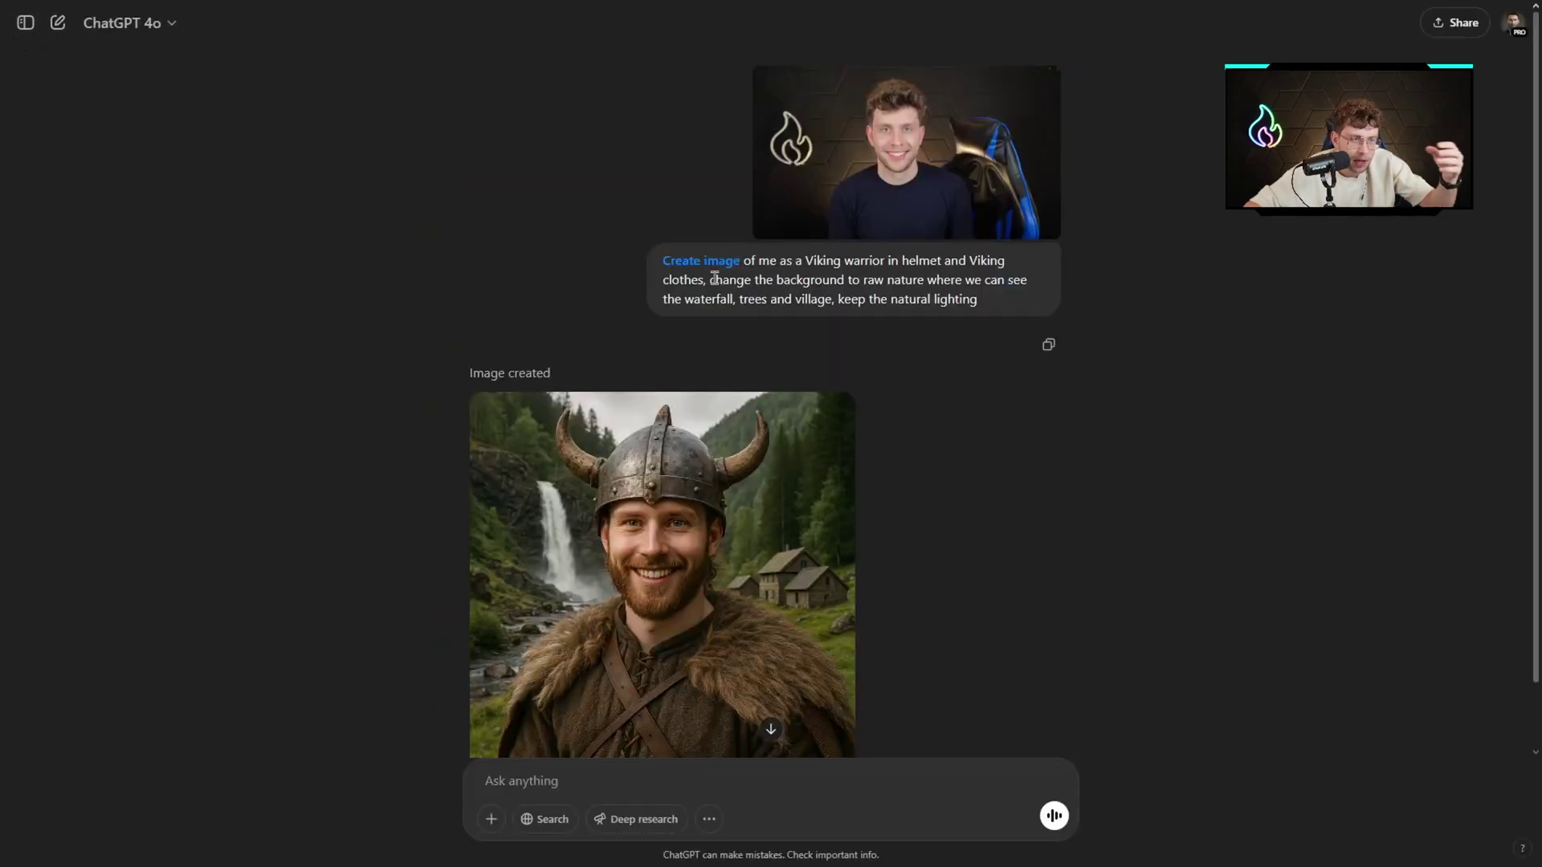
pyautogui.moveTo(710, 278); pyautogui.dragTo(840, 277)
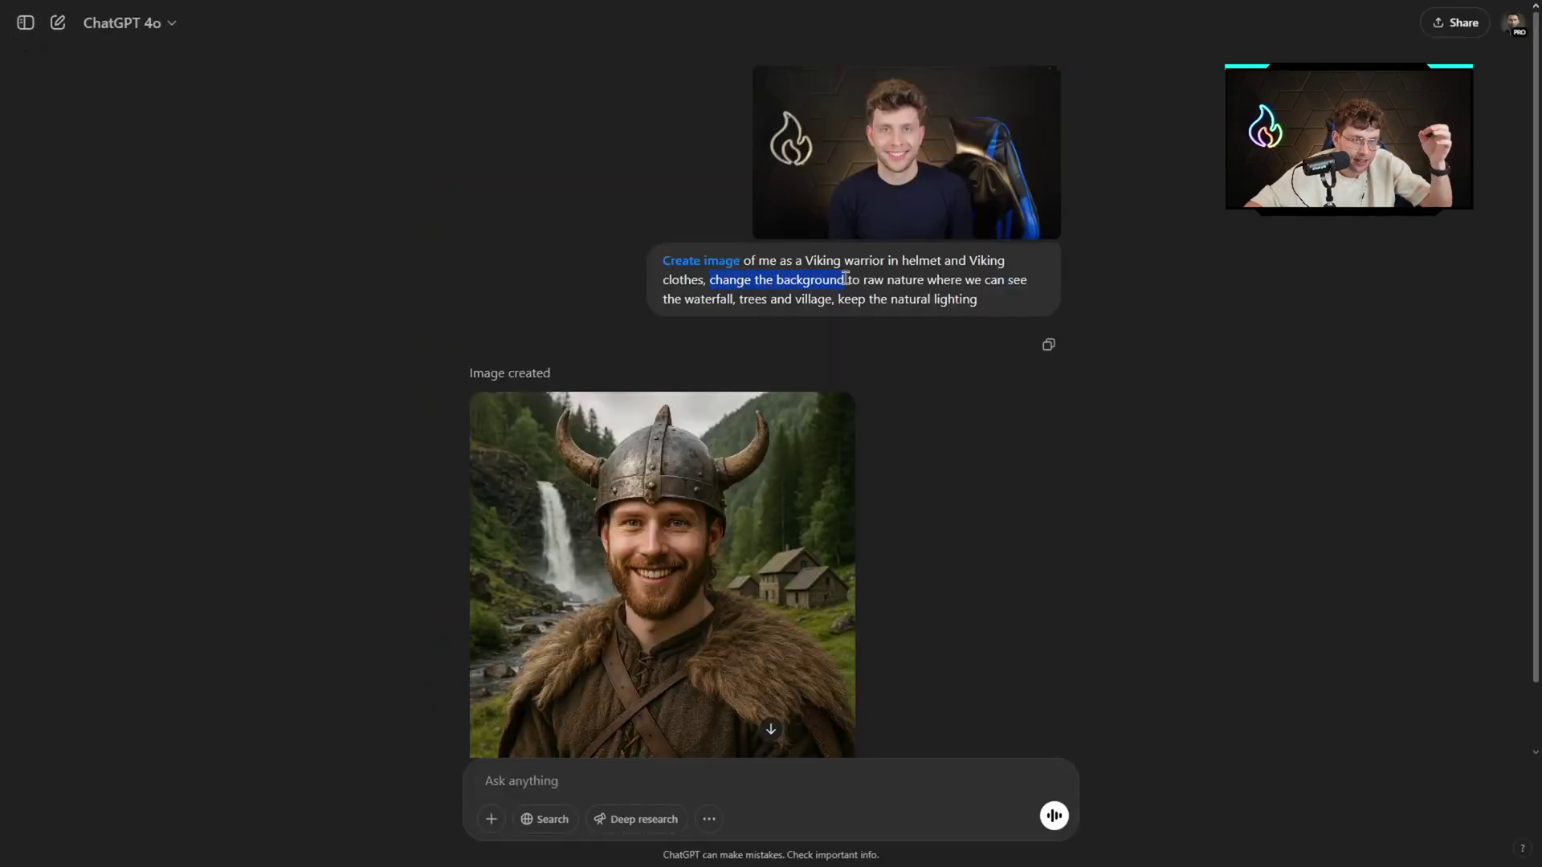
pyautogui.click(866, 281)
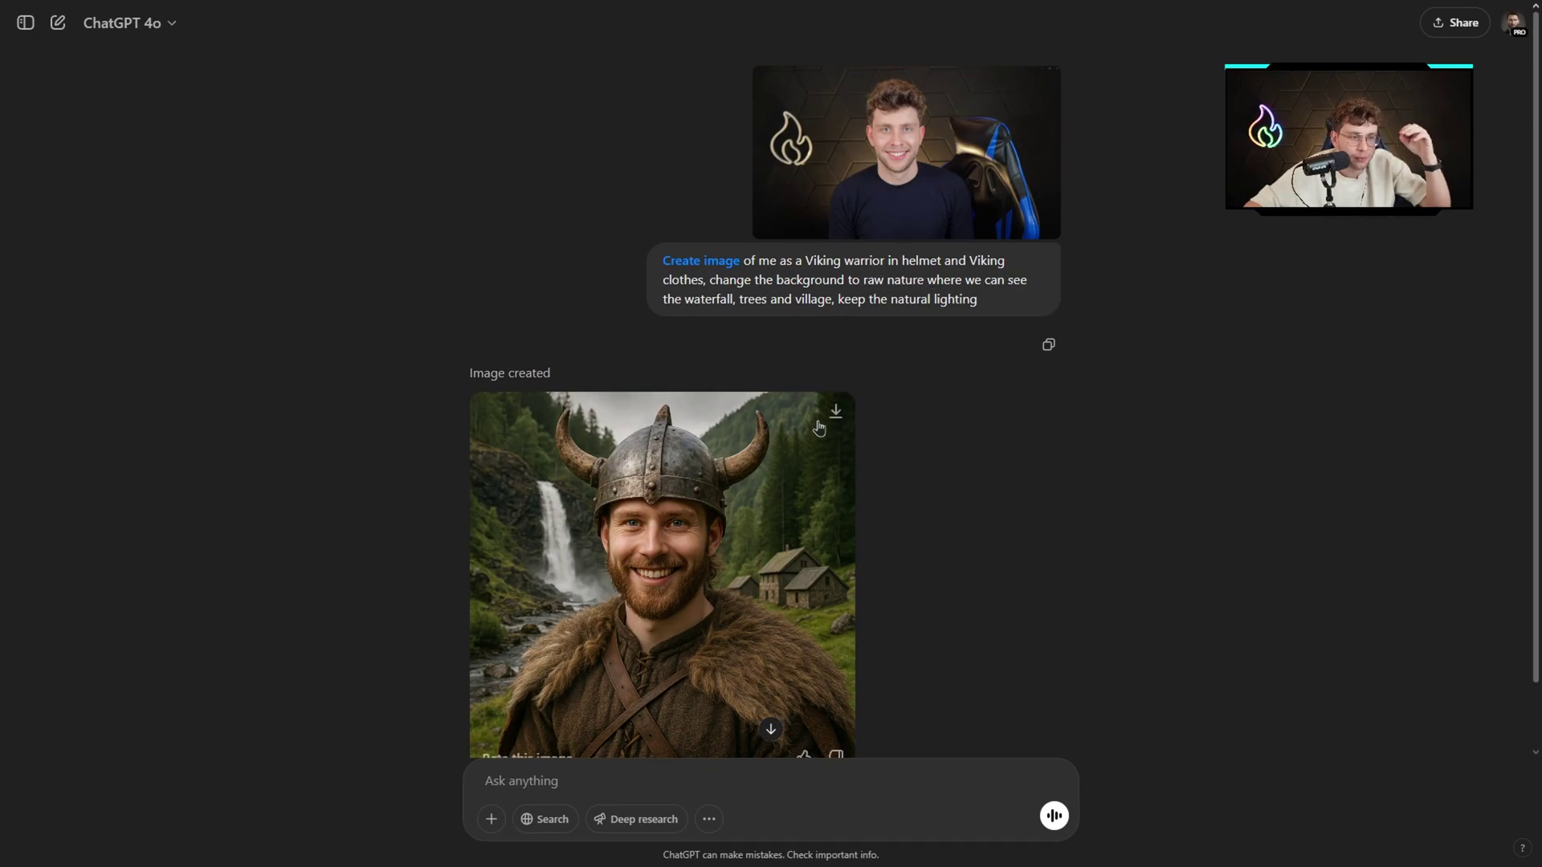
pyautogui.scroll(-1, 817, 426)
pyautogui.click(786, 407)
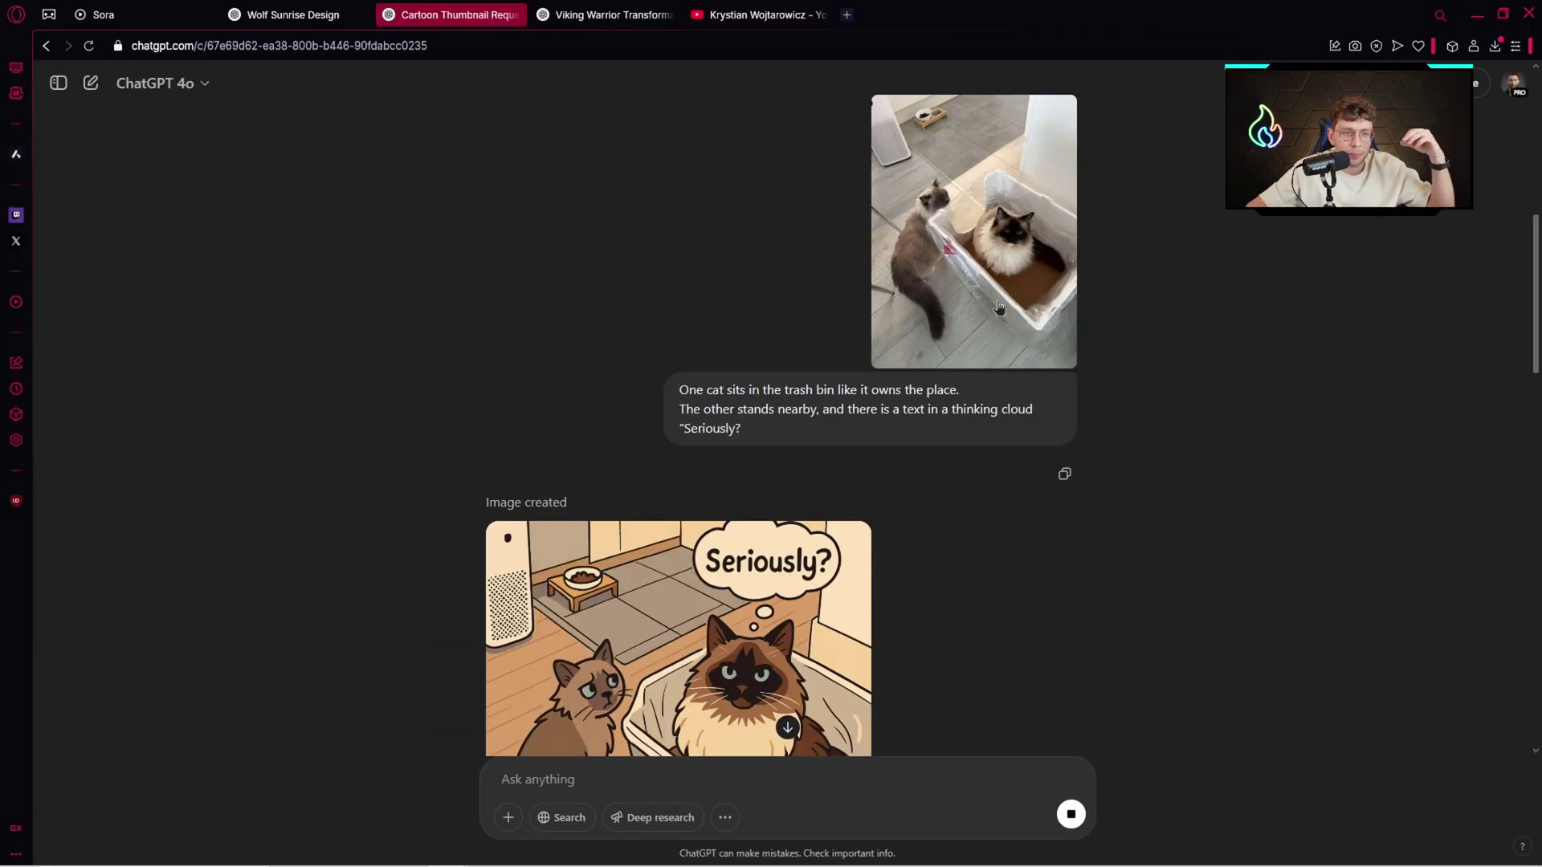
# View the uploaded cat photo and cartoon cats image full size, then scroll down to the realistic version
pyautogui.click(998, 305)
pyautogui.click(1181, 324)
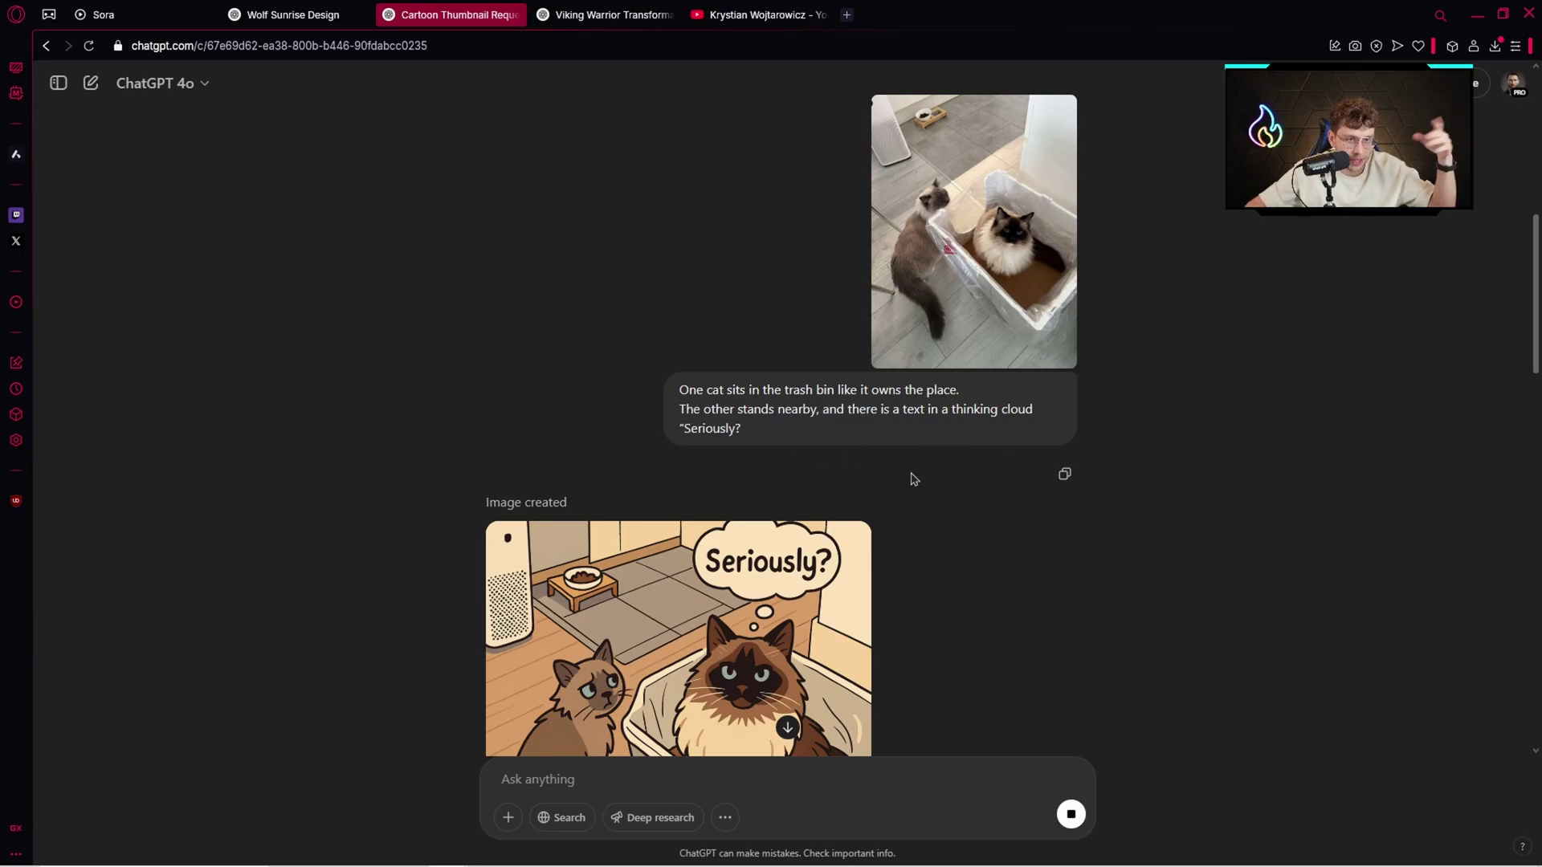
pyautogui.scroll(-3, 912, 479)
pyautogui.click(783, 458)
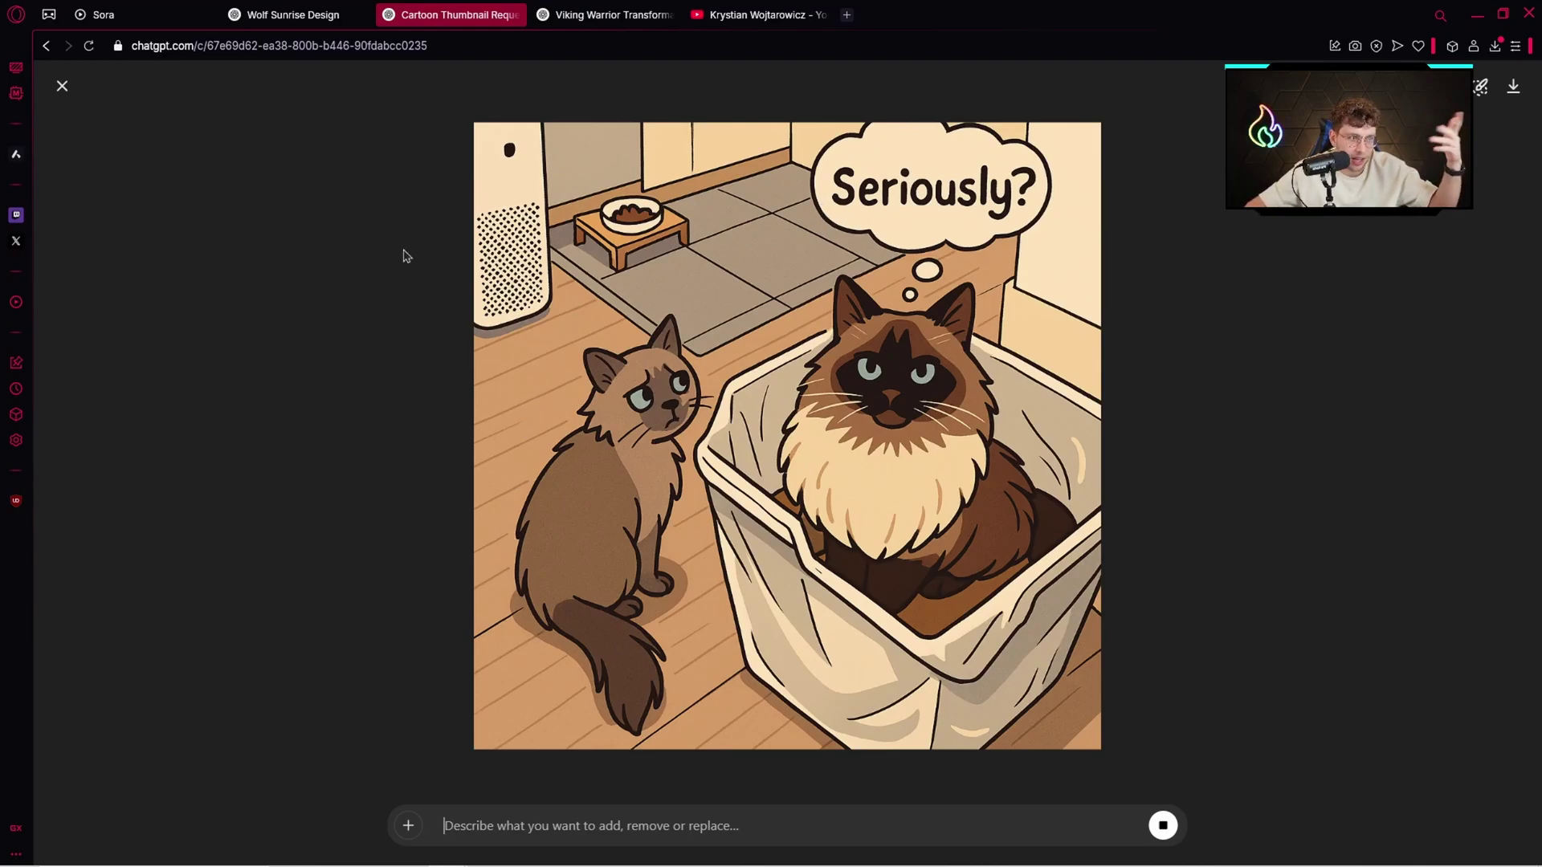
pyautogui.click(62, 86)
pyautogui.scroll(-5, 698, 324)
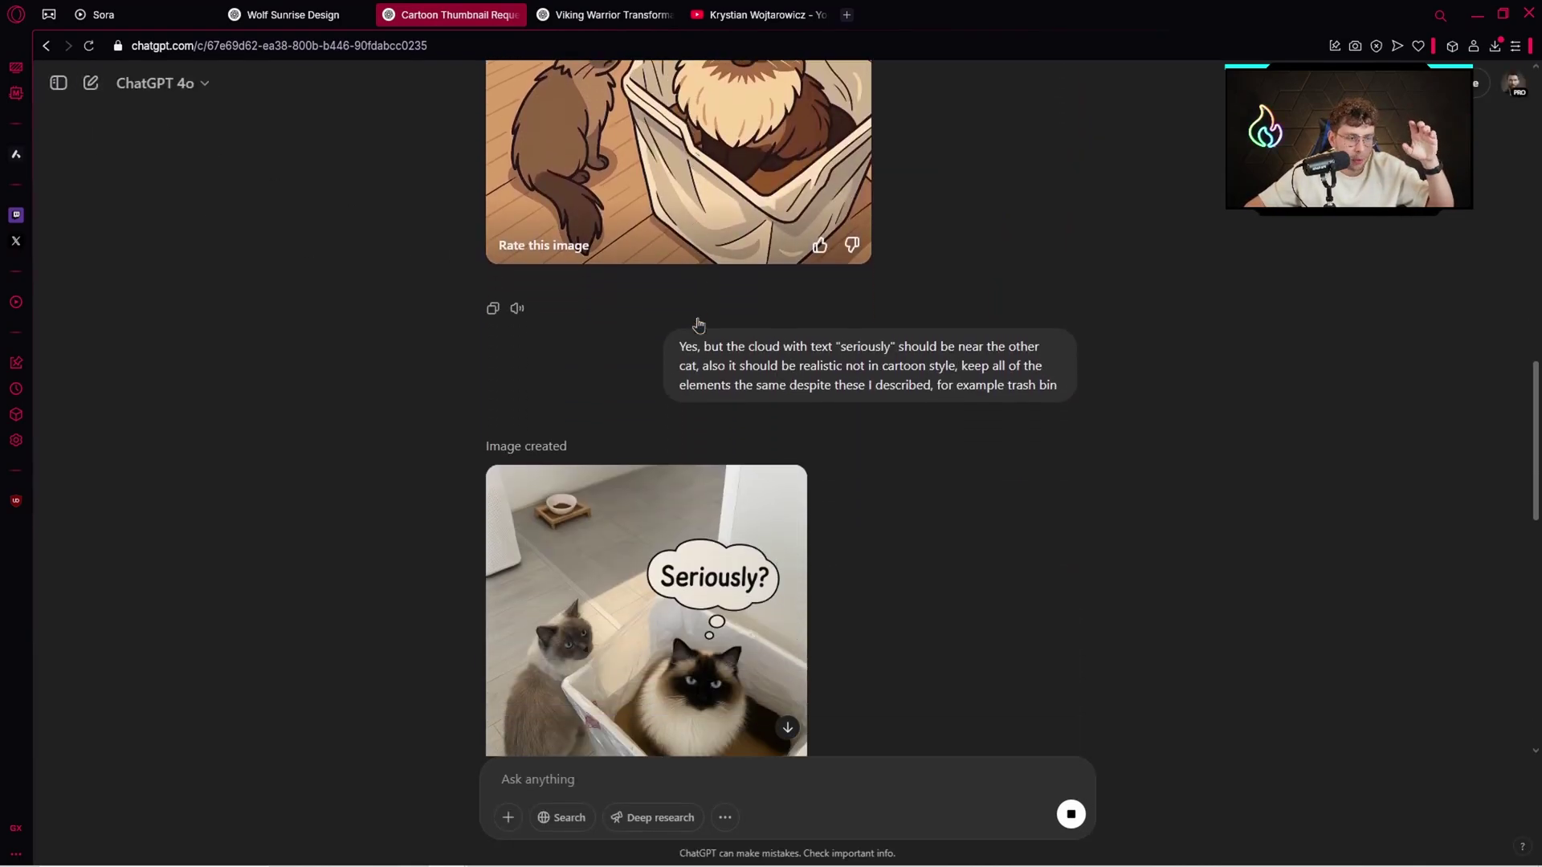
pyautogui.scroll(-1, 697, 325)
pyautogui.scroll(-1, 696, 344)
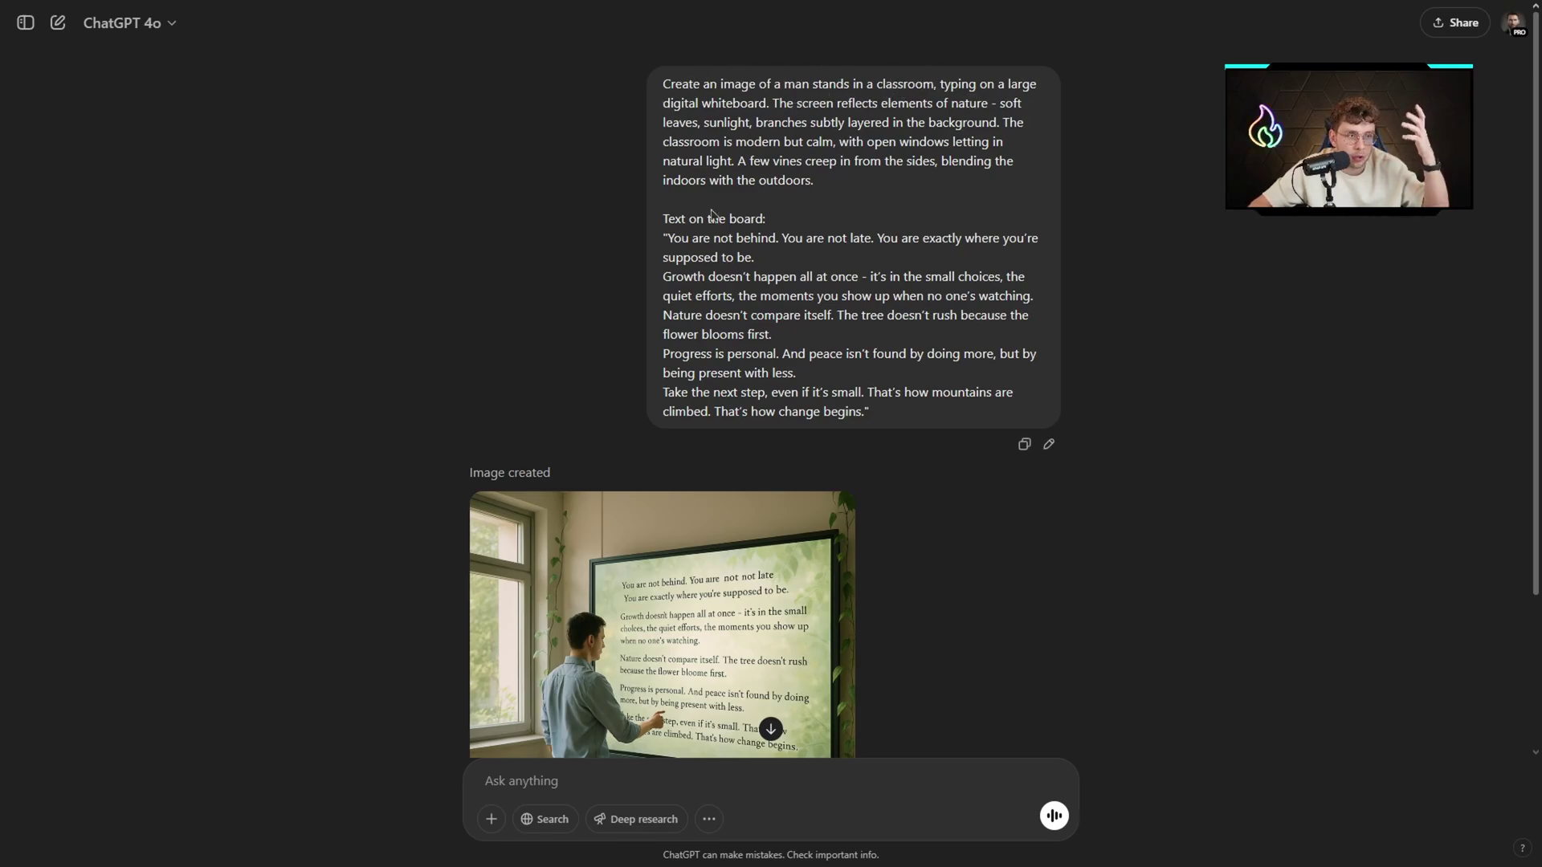
# Highlight the quoted board text and view the classroom whiteboard image full-size
pyautogui.moveTo(662, 238); pyautogui.dragTo(922, 450)
pyautogui.scroll(-1, 874, 469)
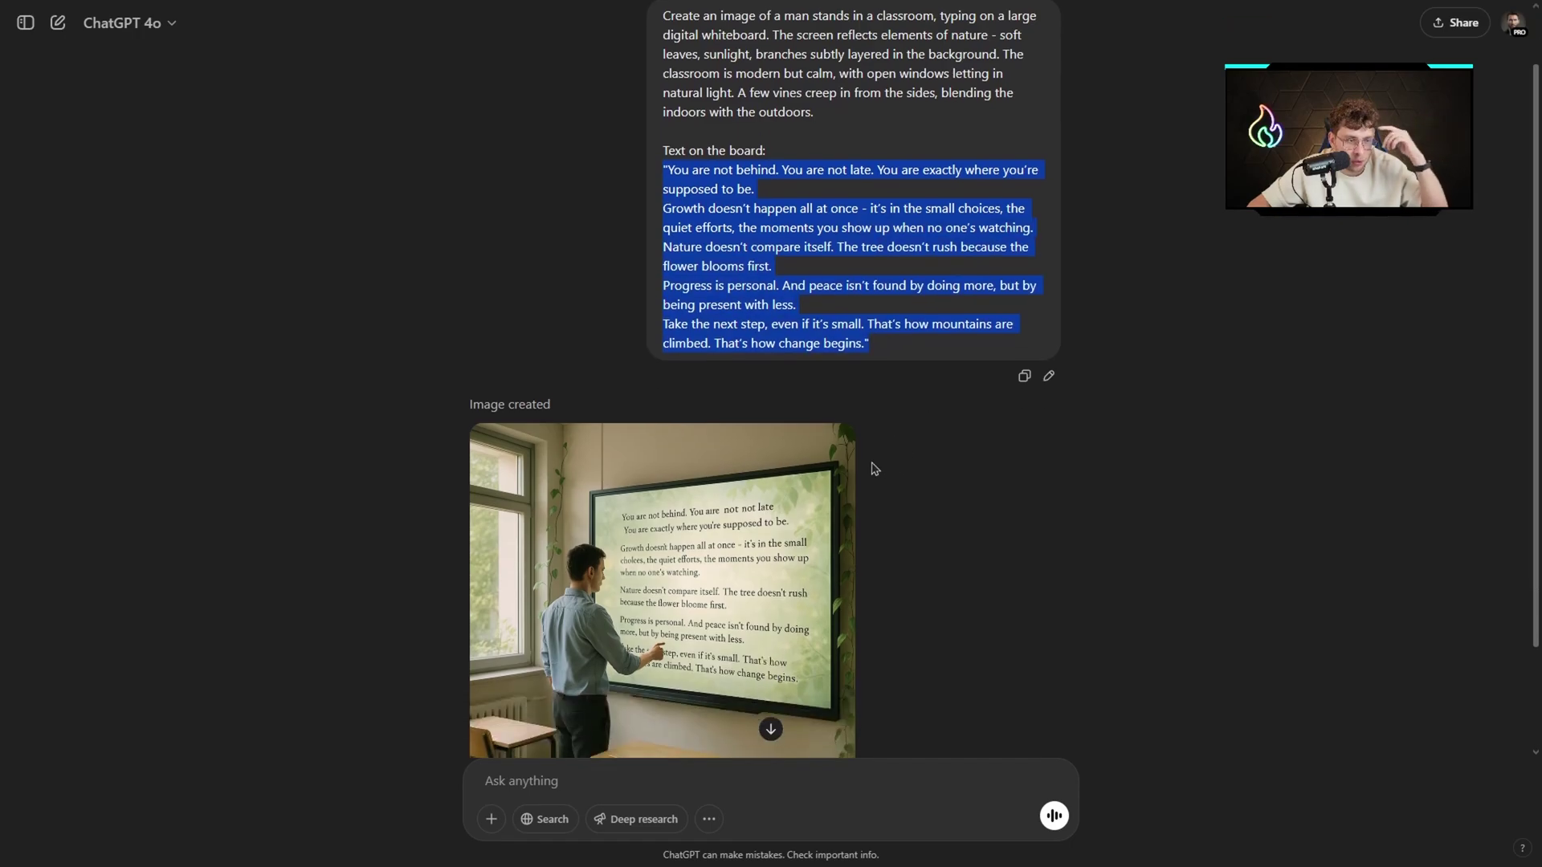
pyautogui.click(761, 473)
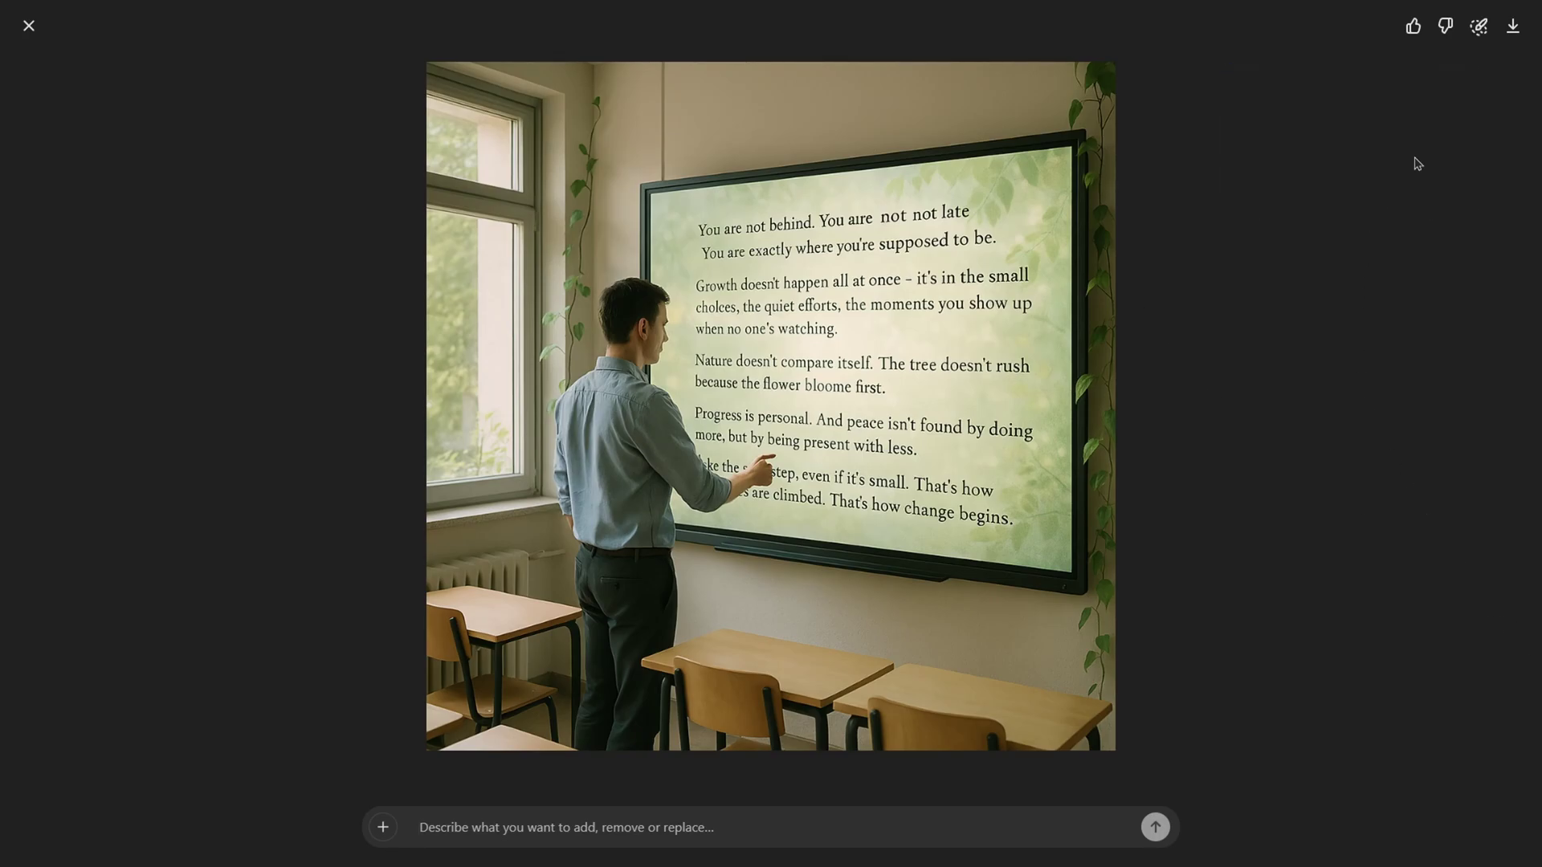
# Select the first two board lines, request 'solve gramatical issues', and view the regenerated whiteboard
pyautogui.click(1481, 29)
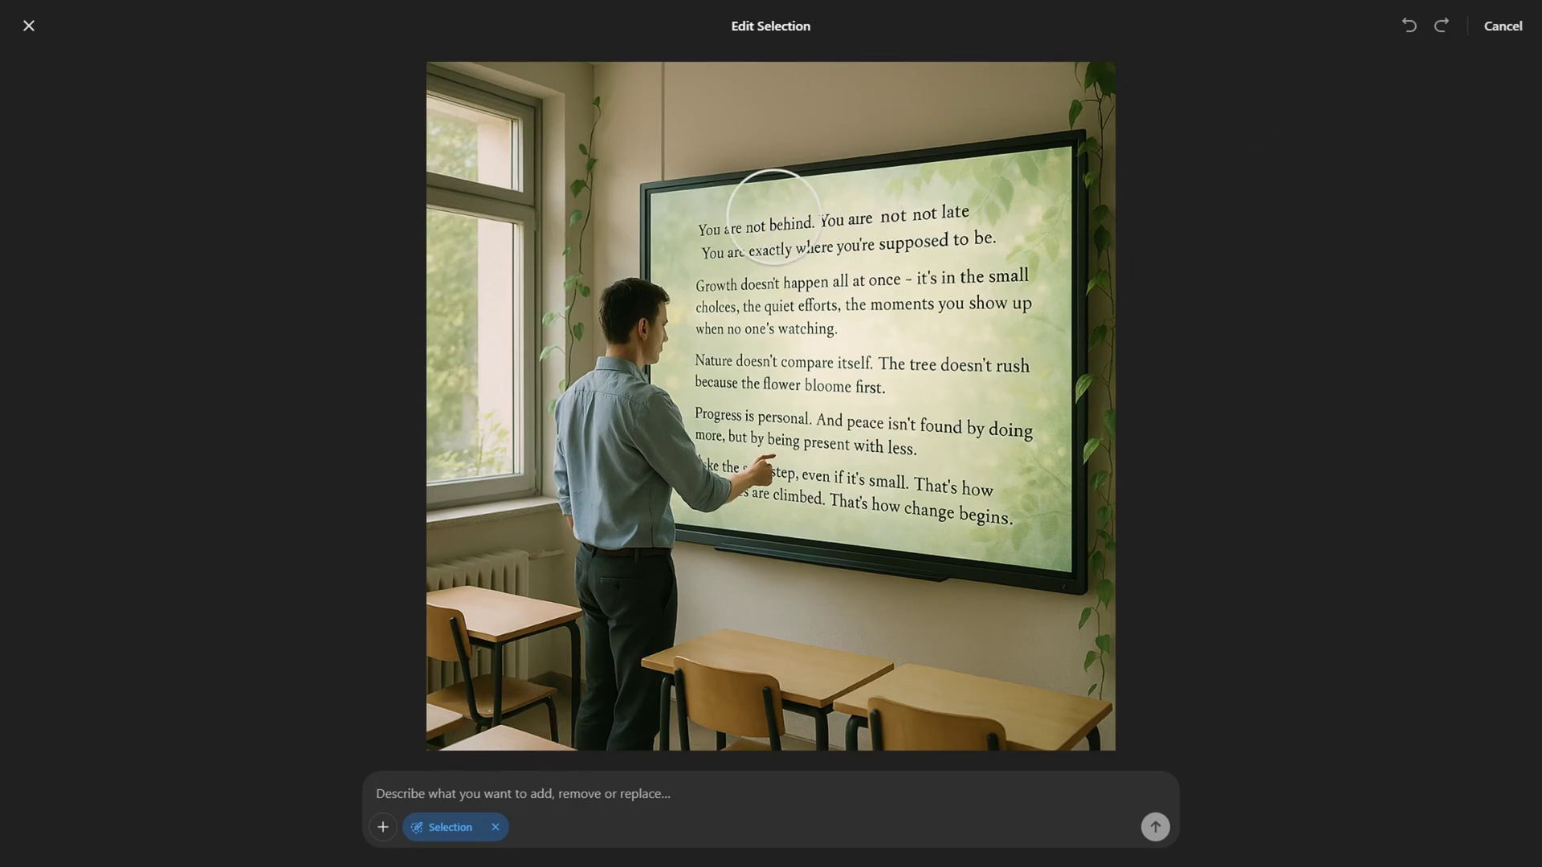
pyautogui.moveTo(709, 215); pyautogui.dragTo(986, 216)
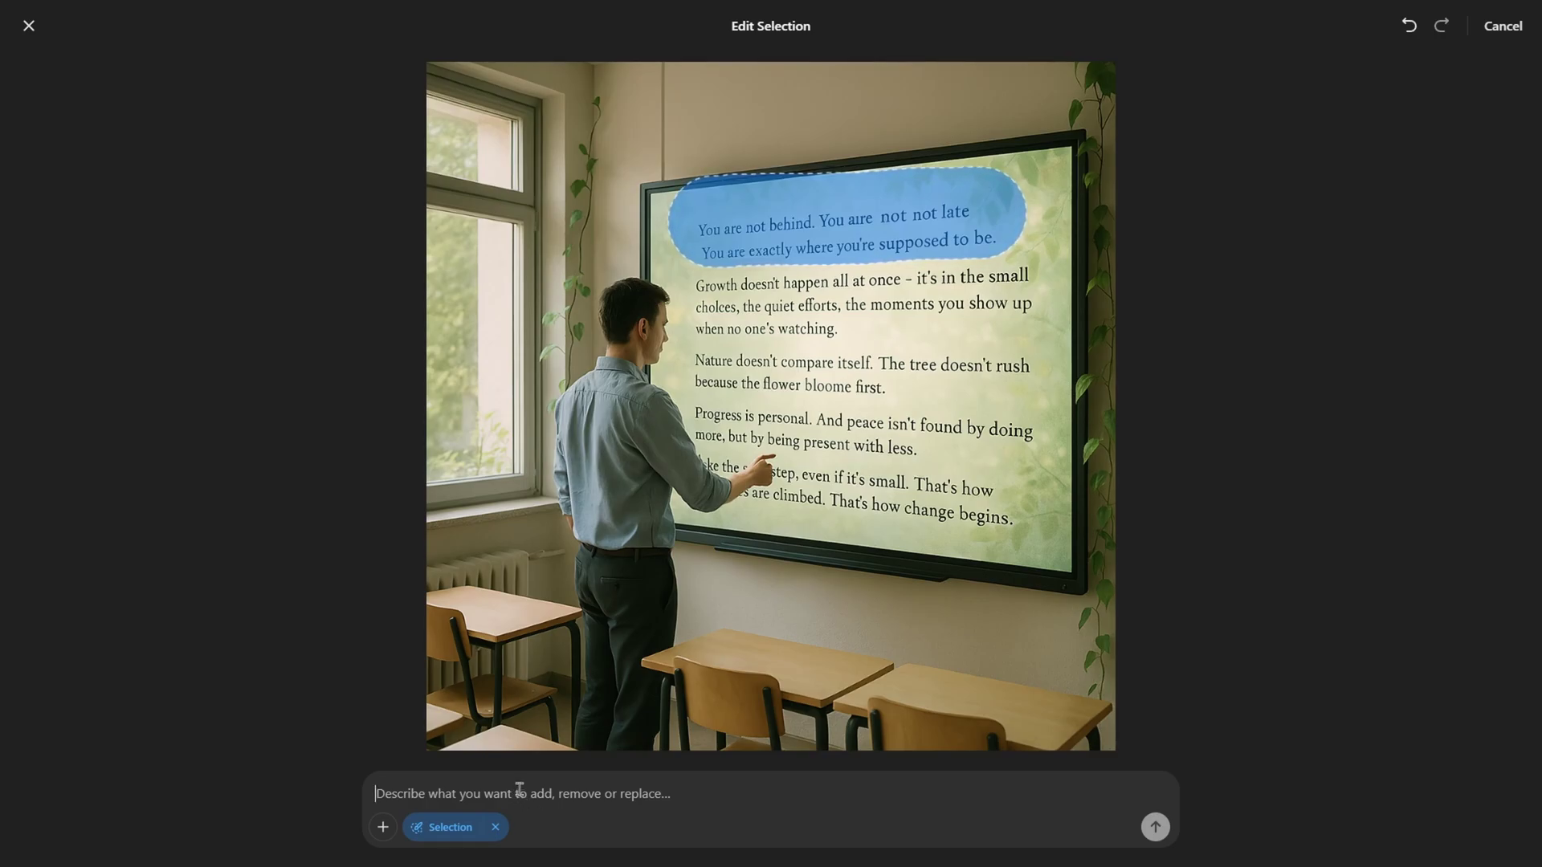
pyautogui.write('solve grama')
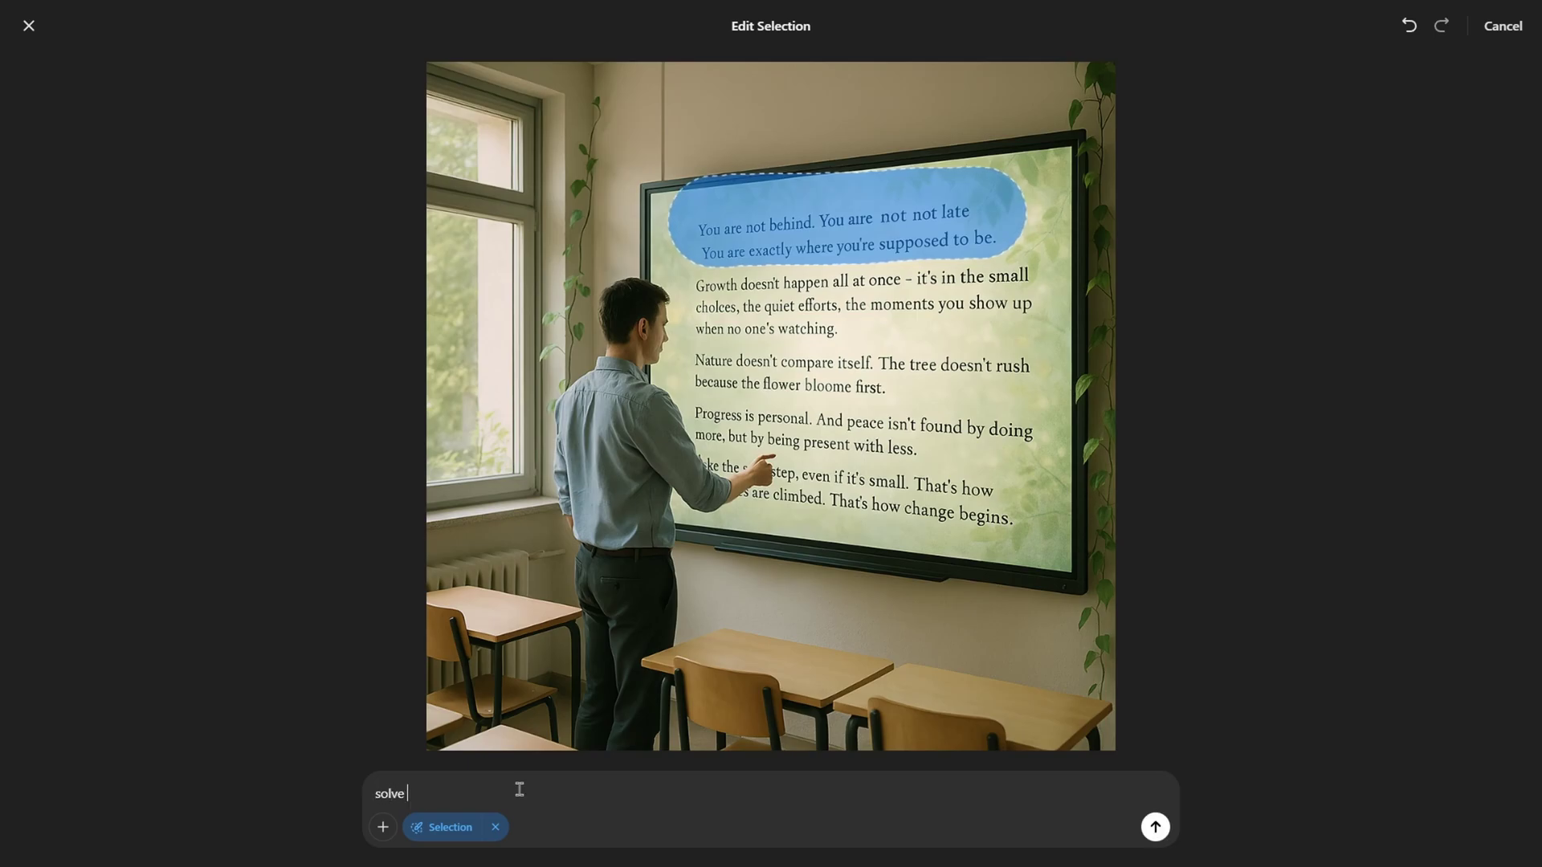
pyautogui.write('tical issues rig')
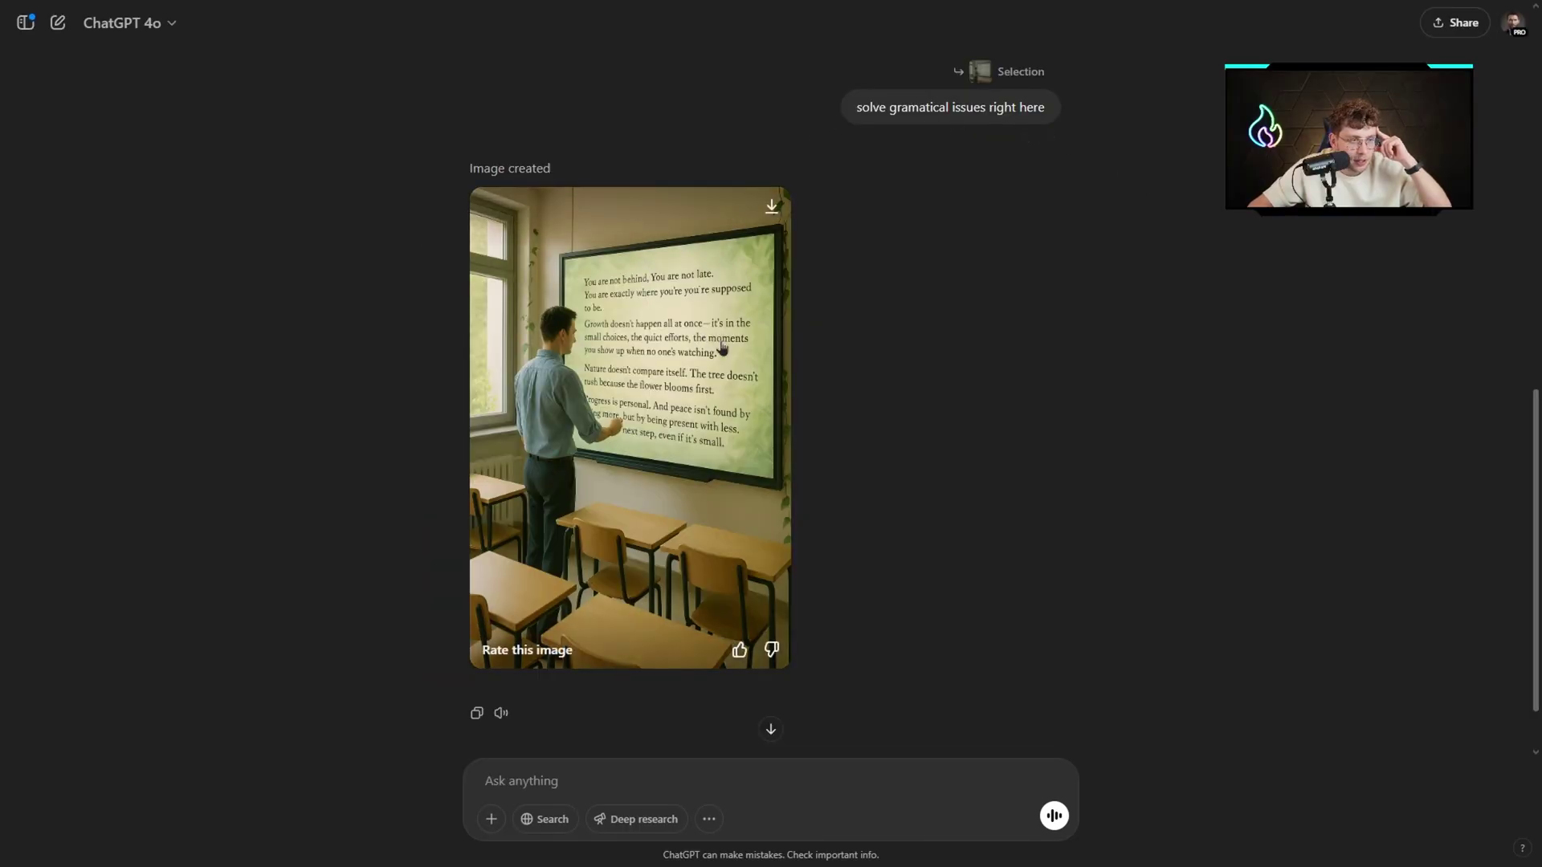
pyautogui.click(680, 283)
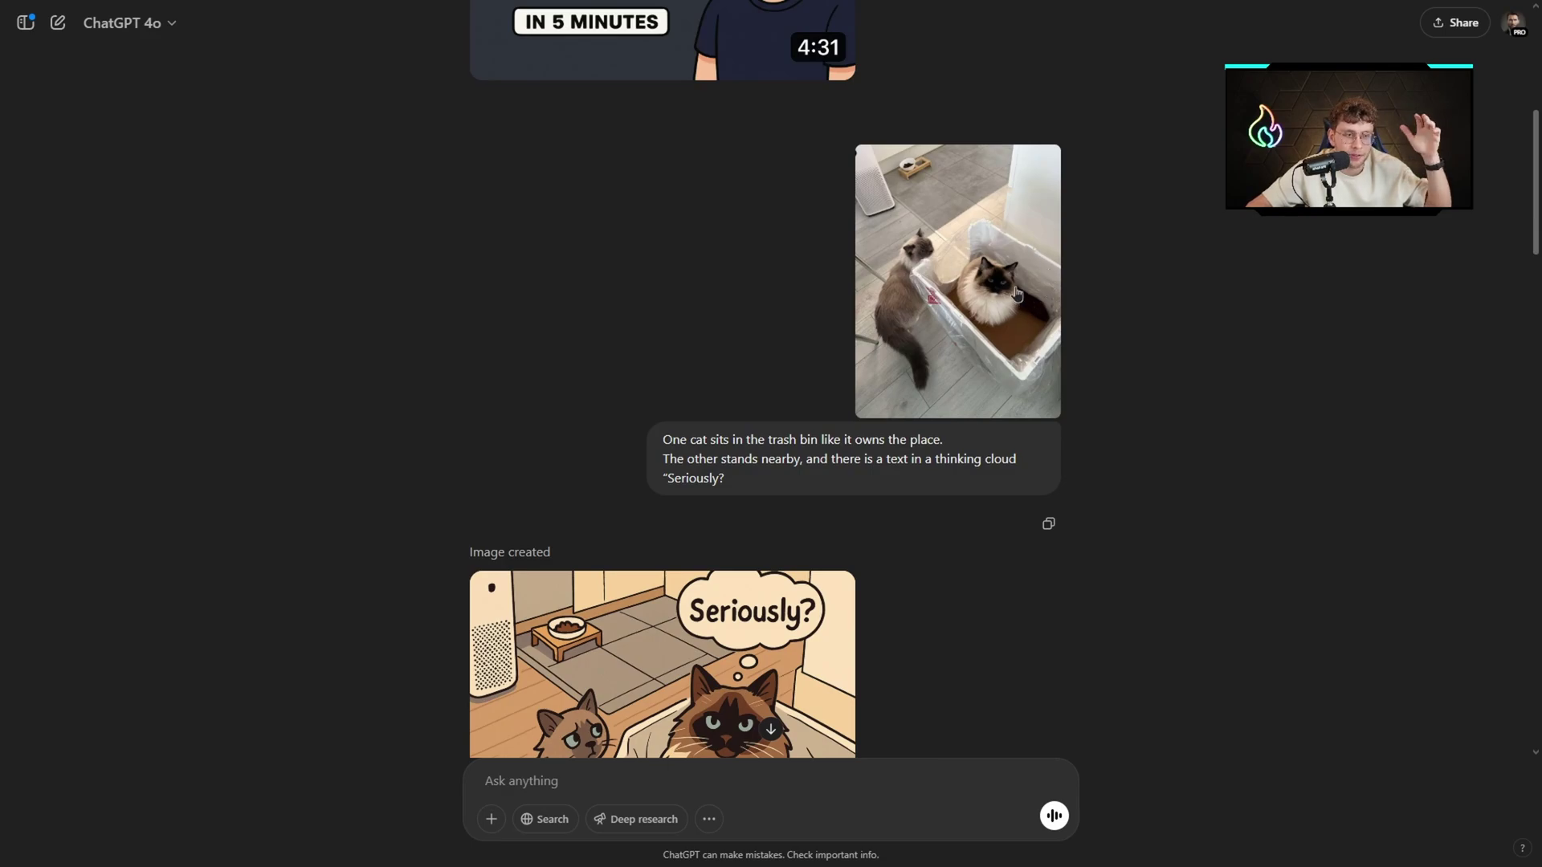
# Preview the original cat photo, then view the newest 'Mama mówiła, że jesteś dziwna..' cats image full-size
pyautogui.click(1008, 289)
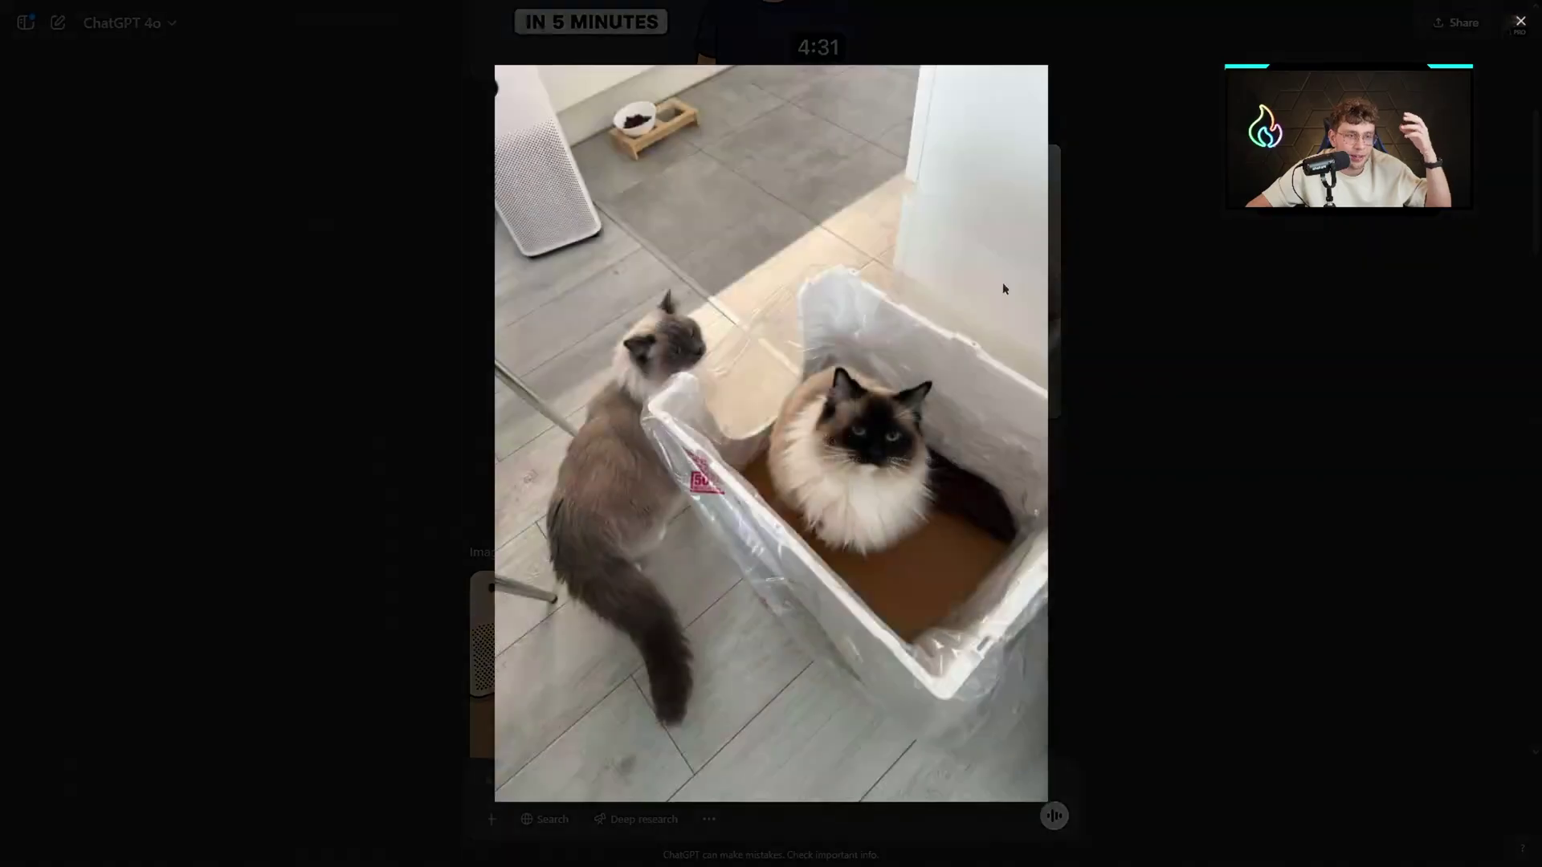
pyautogui.click(407, 378)
pyautogui.scroll(-5, 578, 359)
pyautogui.scroll(-20, 579, 359)
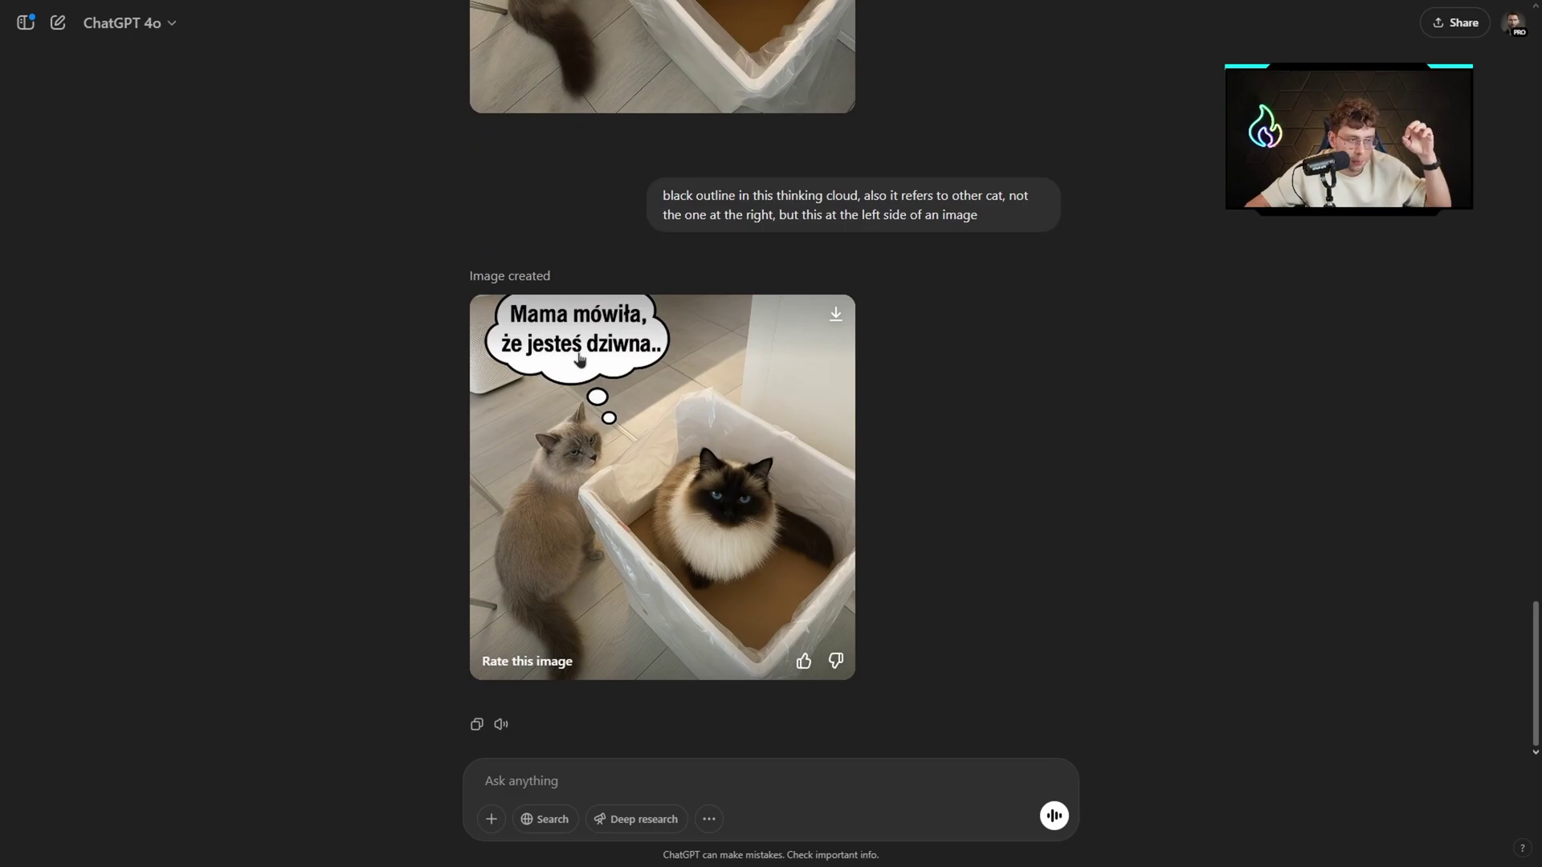
pyautogui.click(580, 359)
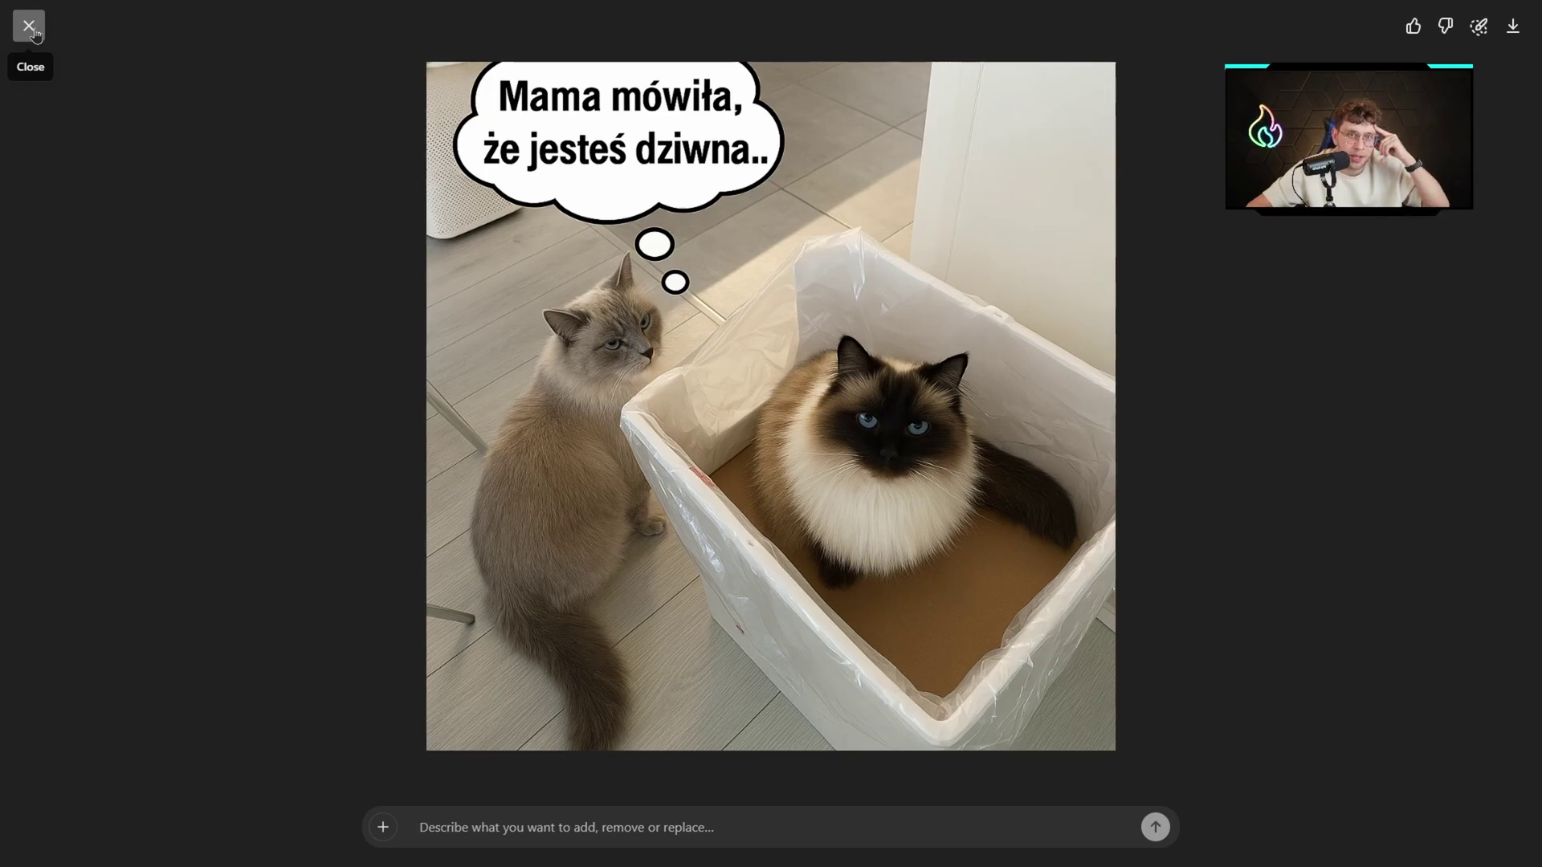
pyautogui.click(30, 27)
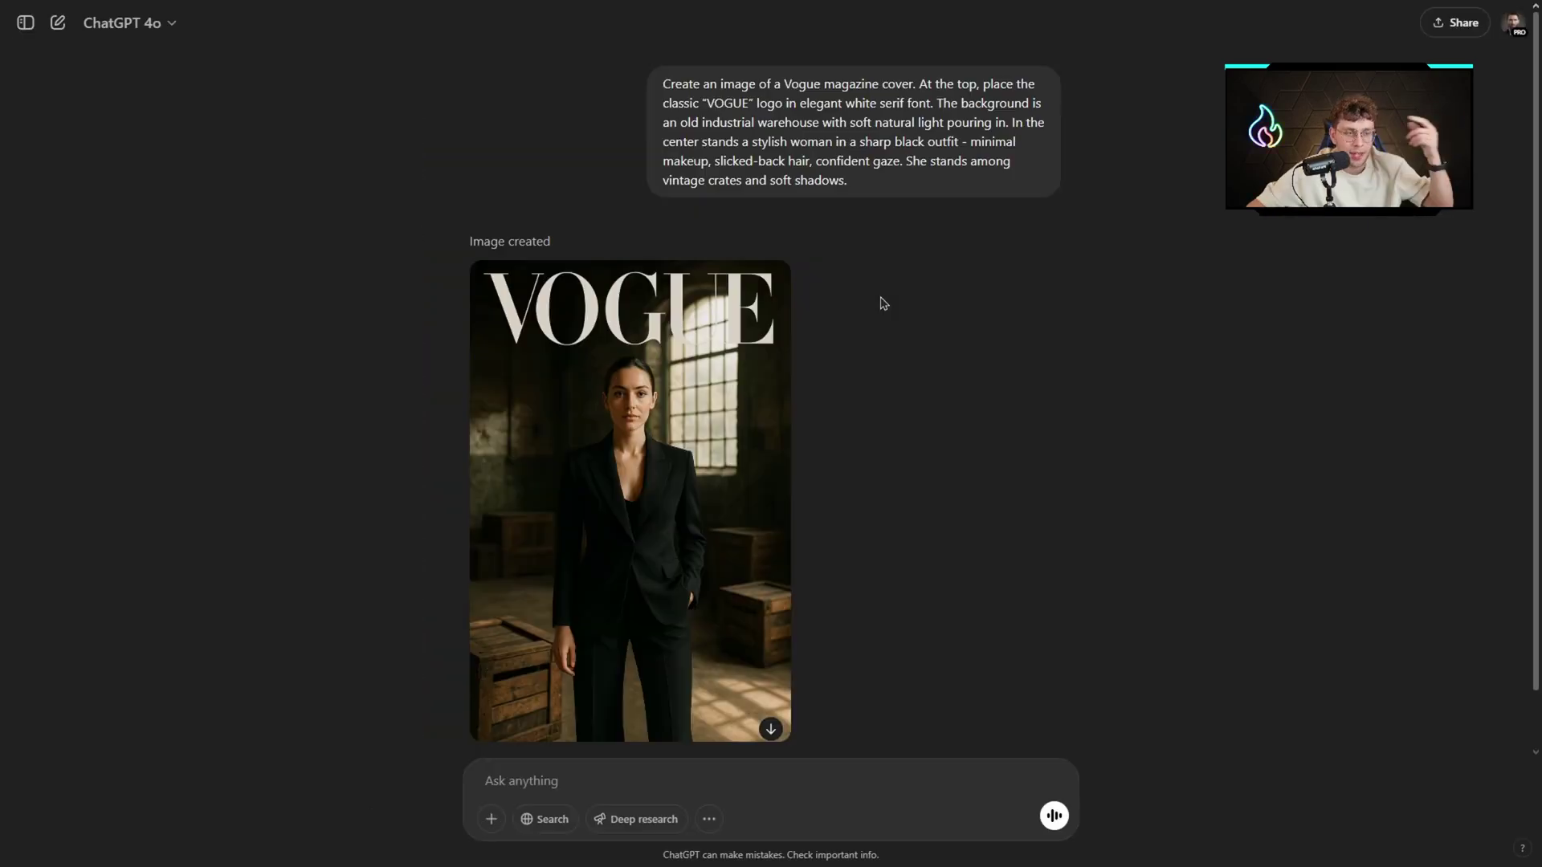
# View the generated Vogue magazine cover full-screen, then close the viewer
pyautogui.click(673, 313)
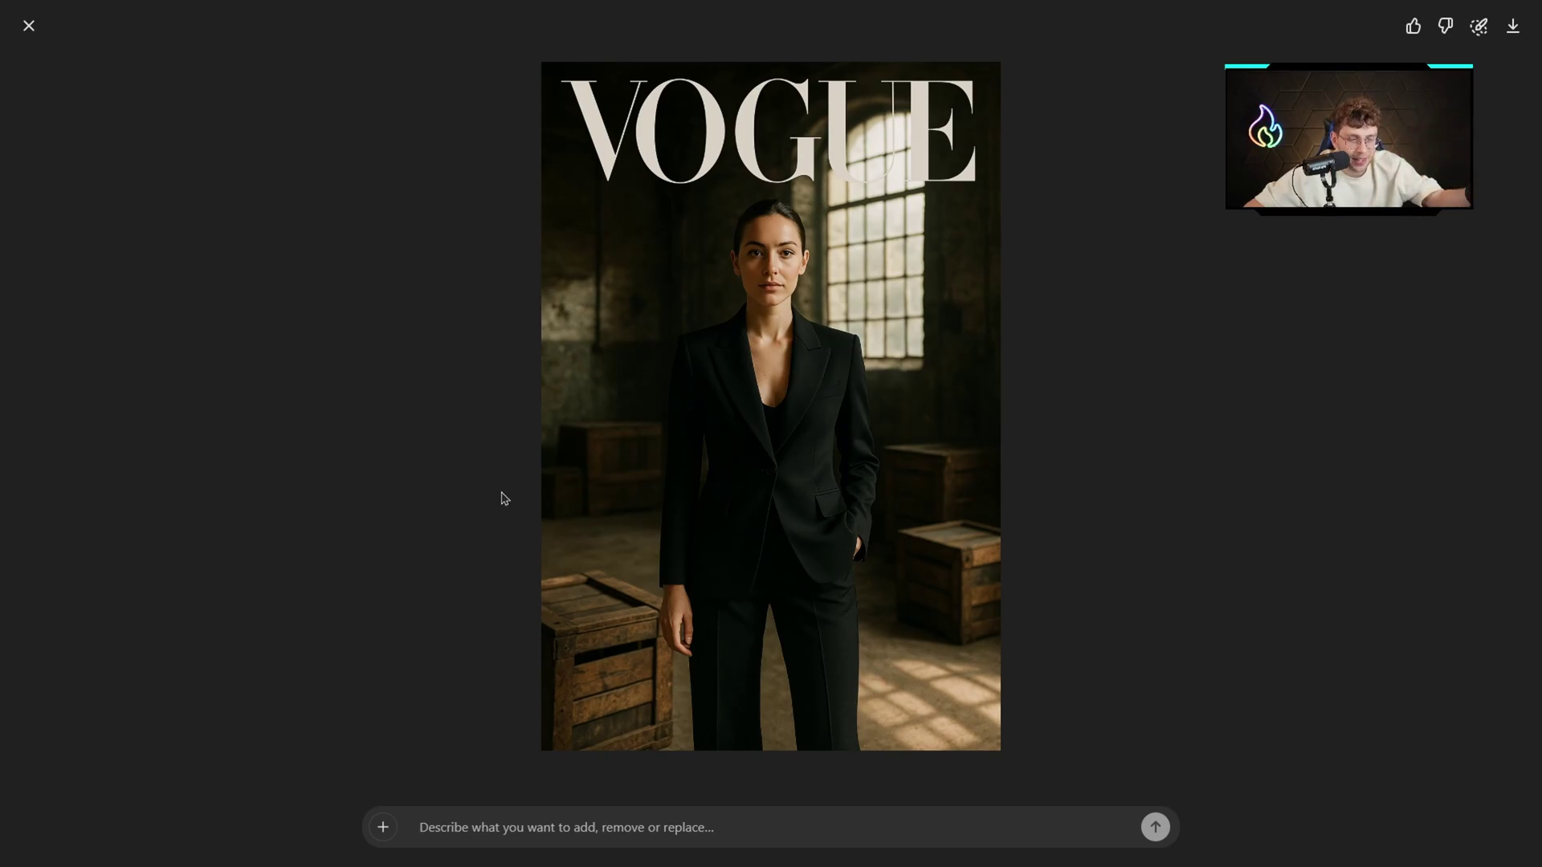
pyautogui.click(29, 26)
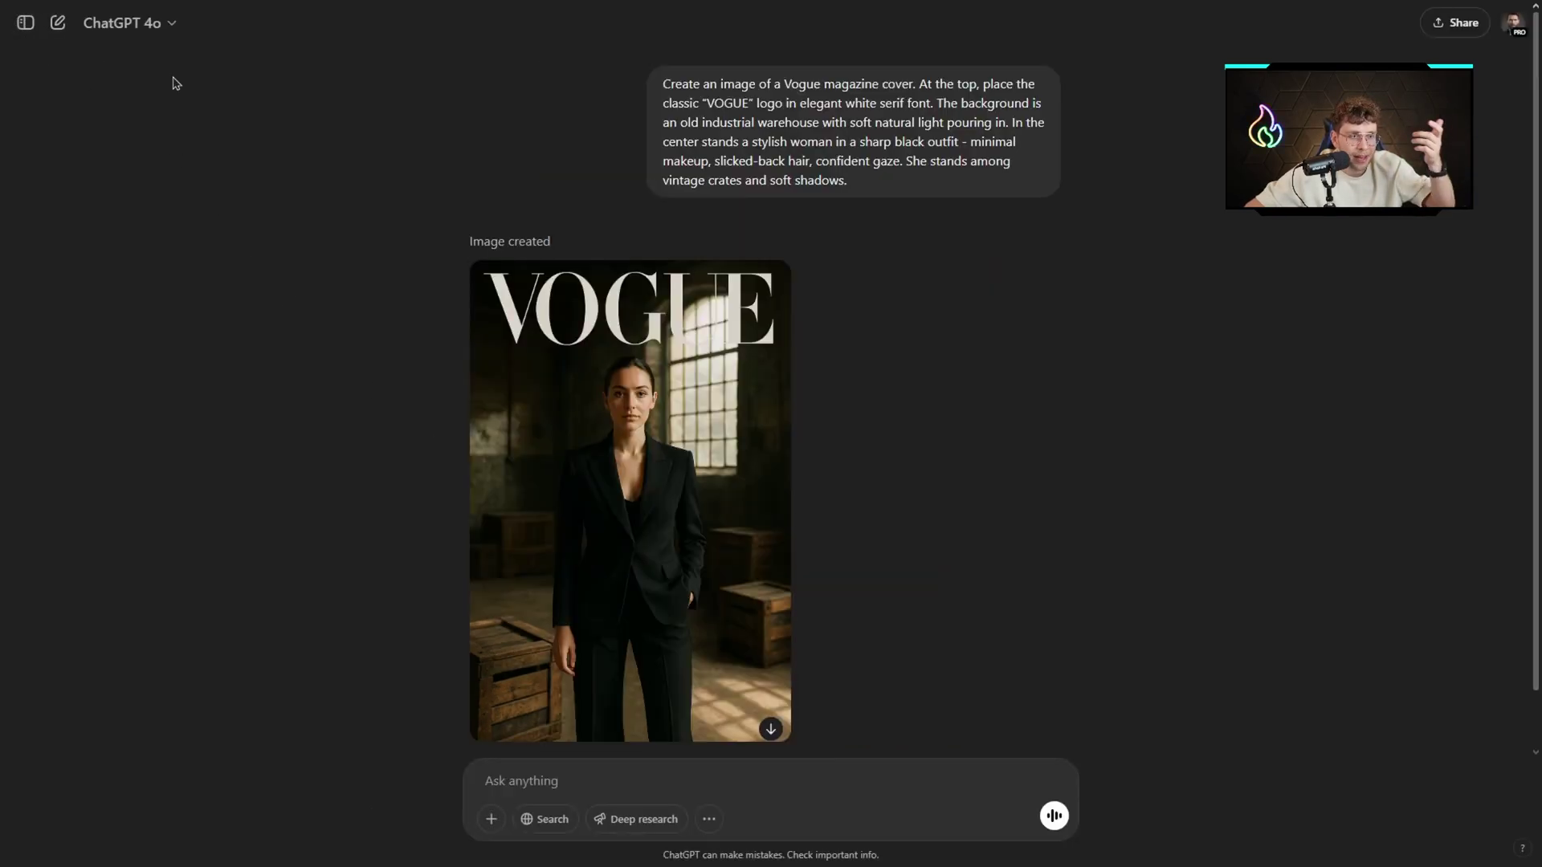